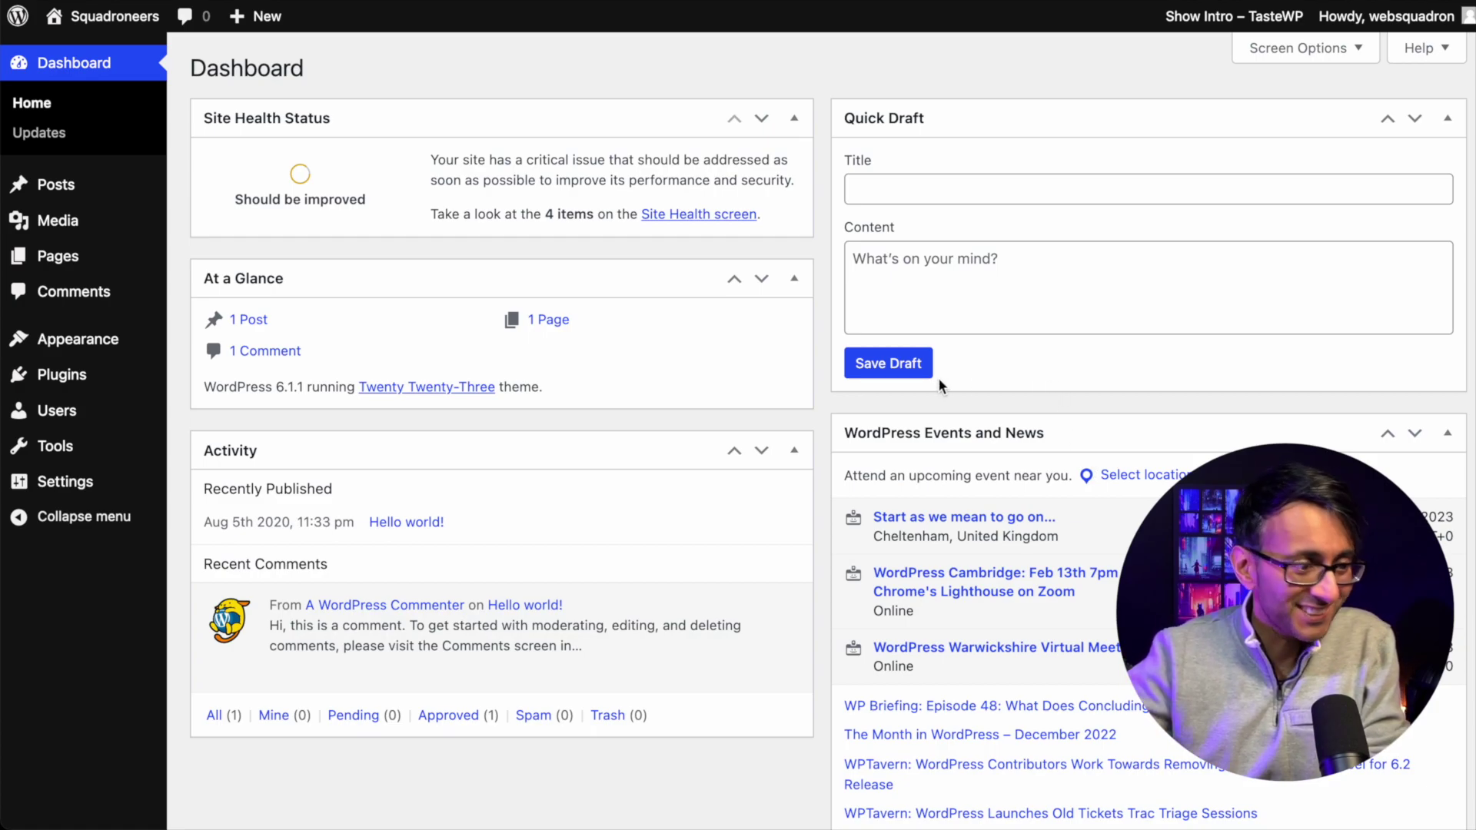
# Hide the Site Health Status, At a Glance, Activity, Quick Draft and Events and News dashboard widgets
pyautogui.click(1320, 59)
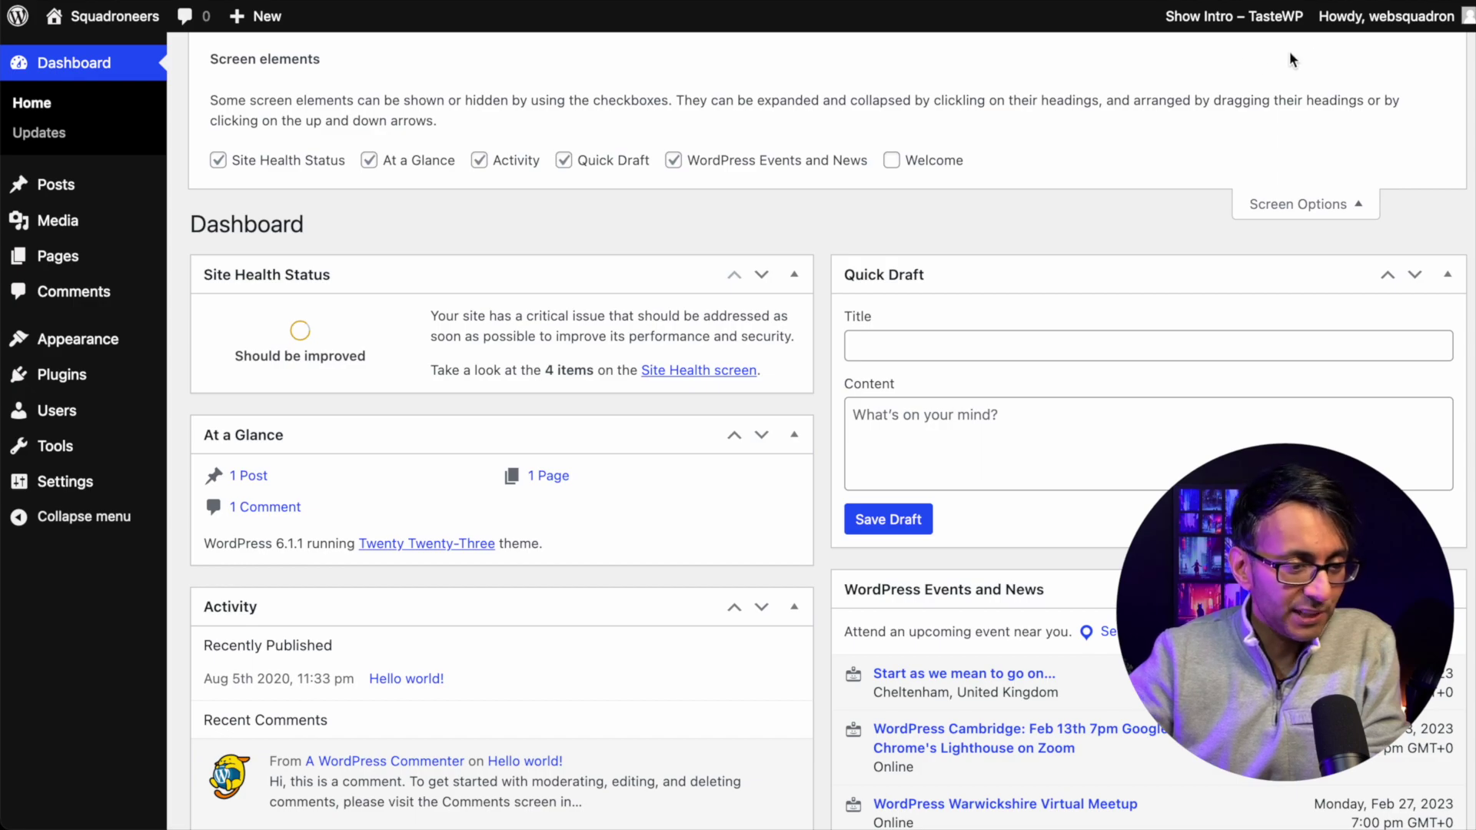
pyautogui.click(219, 161)
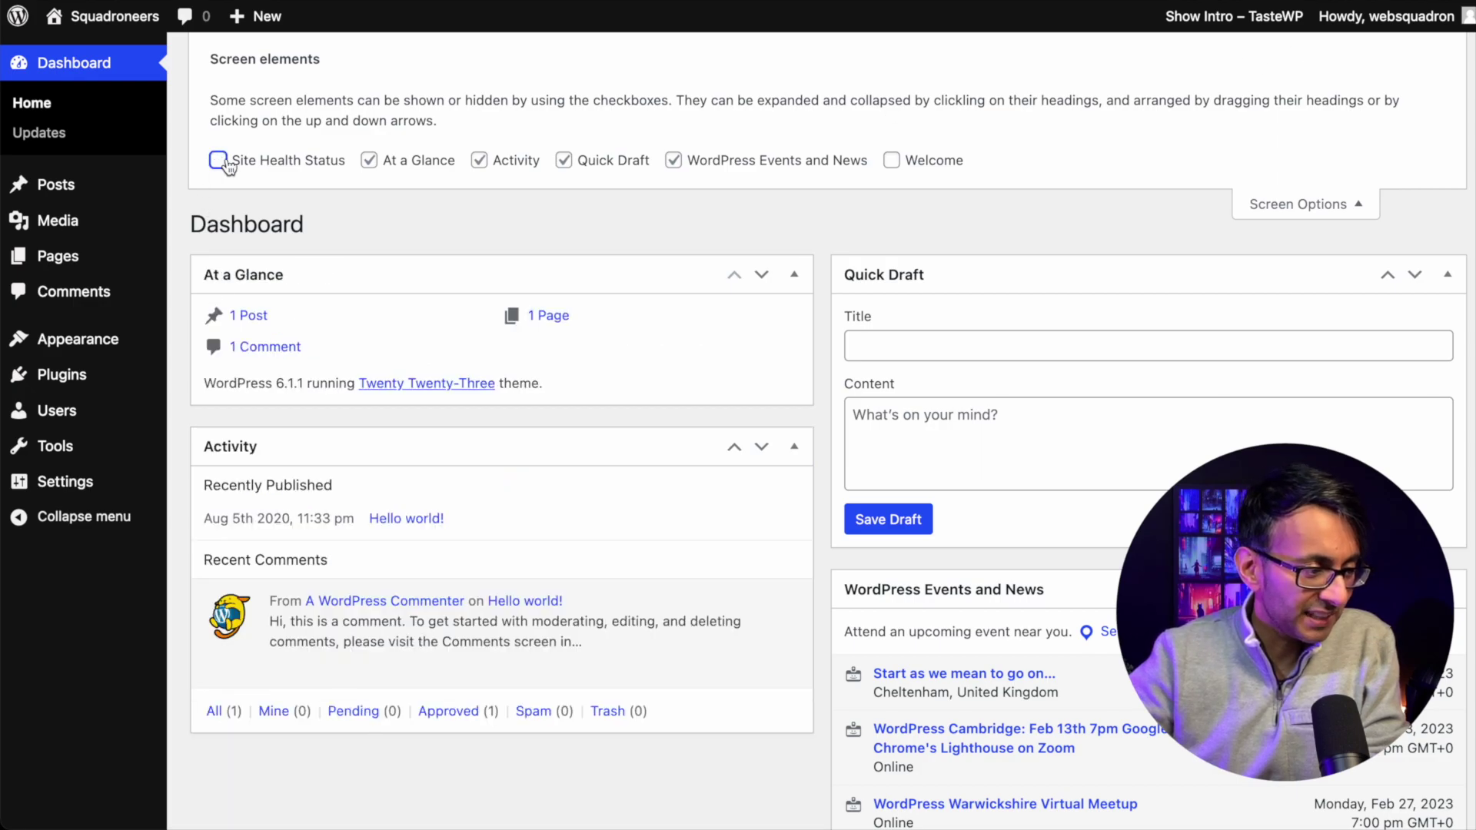
pyautogui.click(370, 162)
pyautogui.click(480, 161)
pyautogui.click(571, 162)
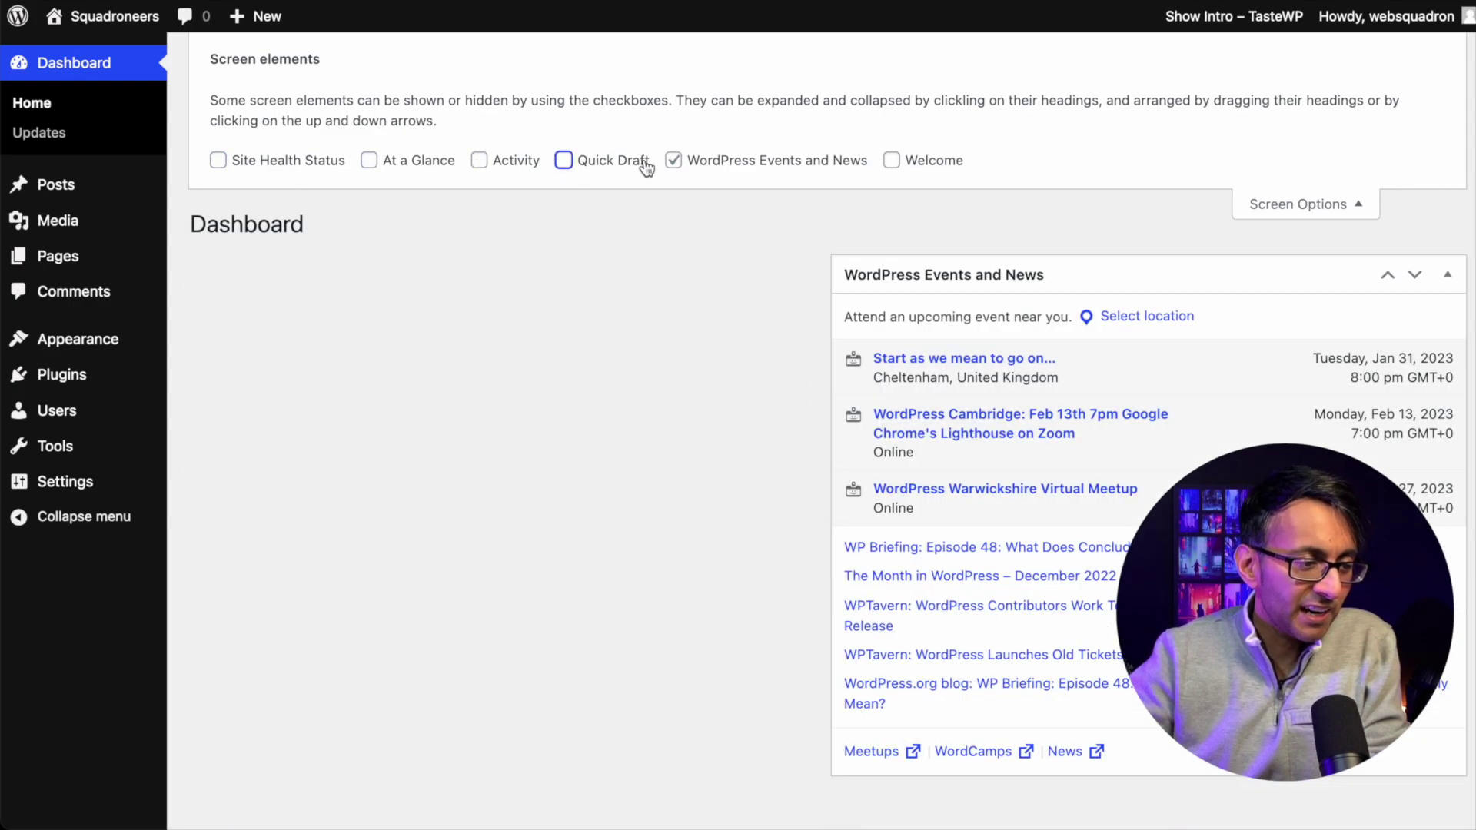
pyautogui.click(673, 159)
pyautogui.click(1331, 204)
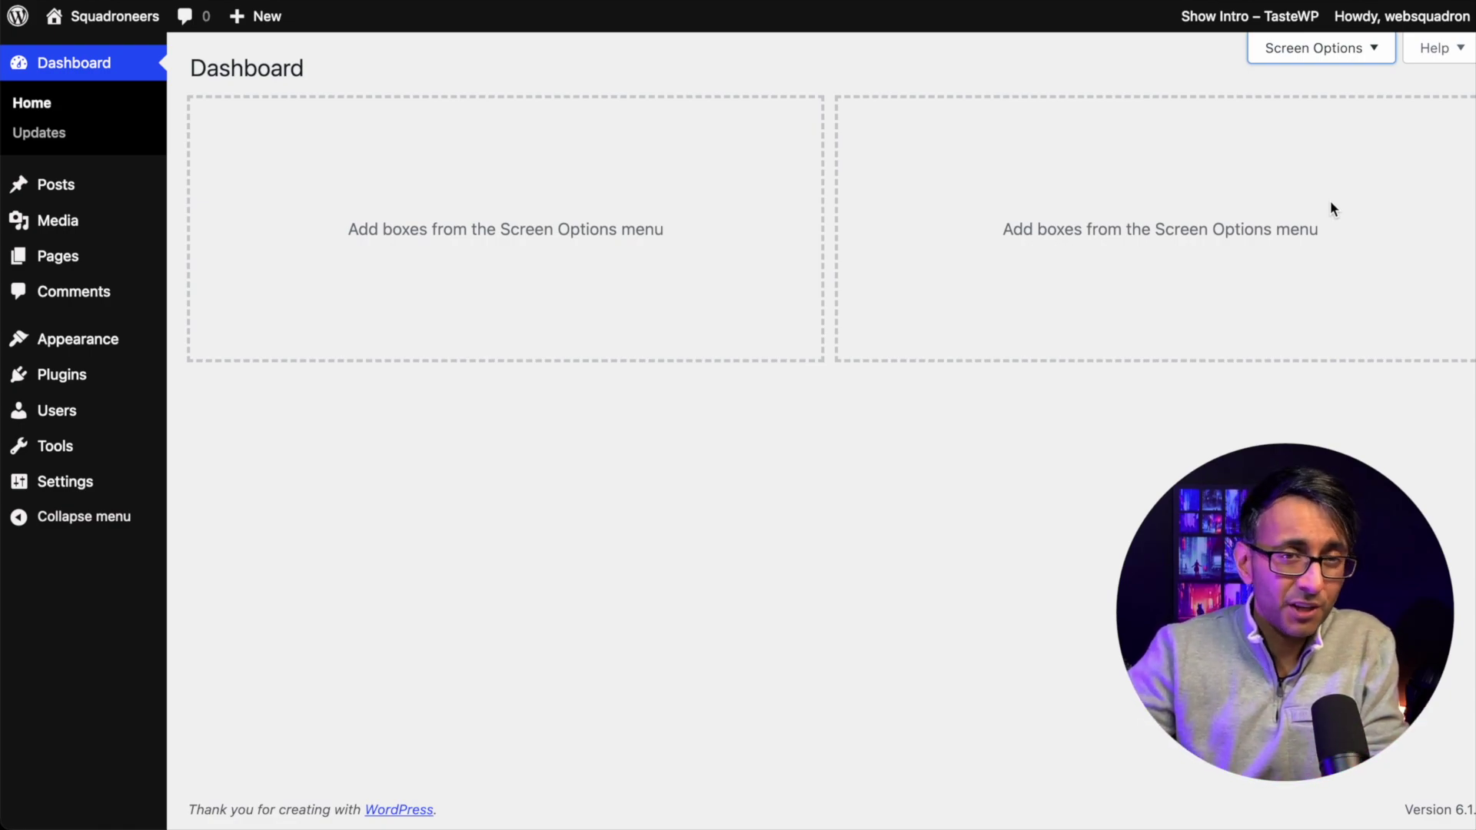
# Trash the Hello world! post, then look over the Media Library
pyautogui.moveTo(72, 188)
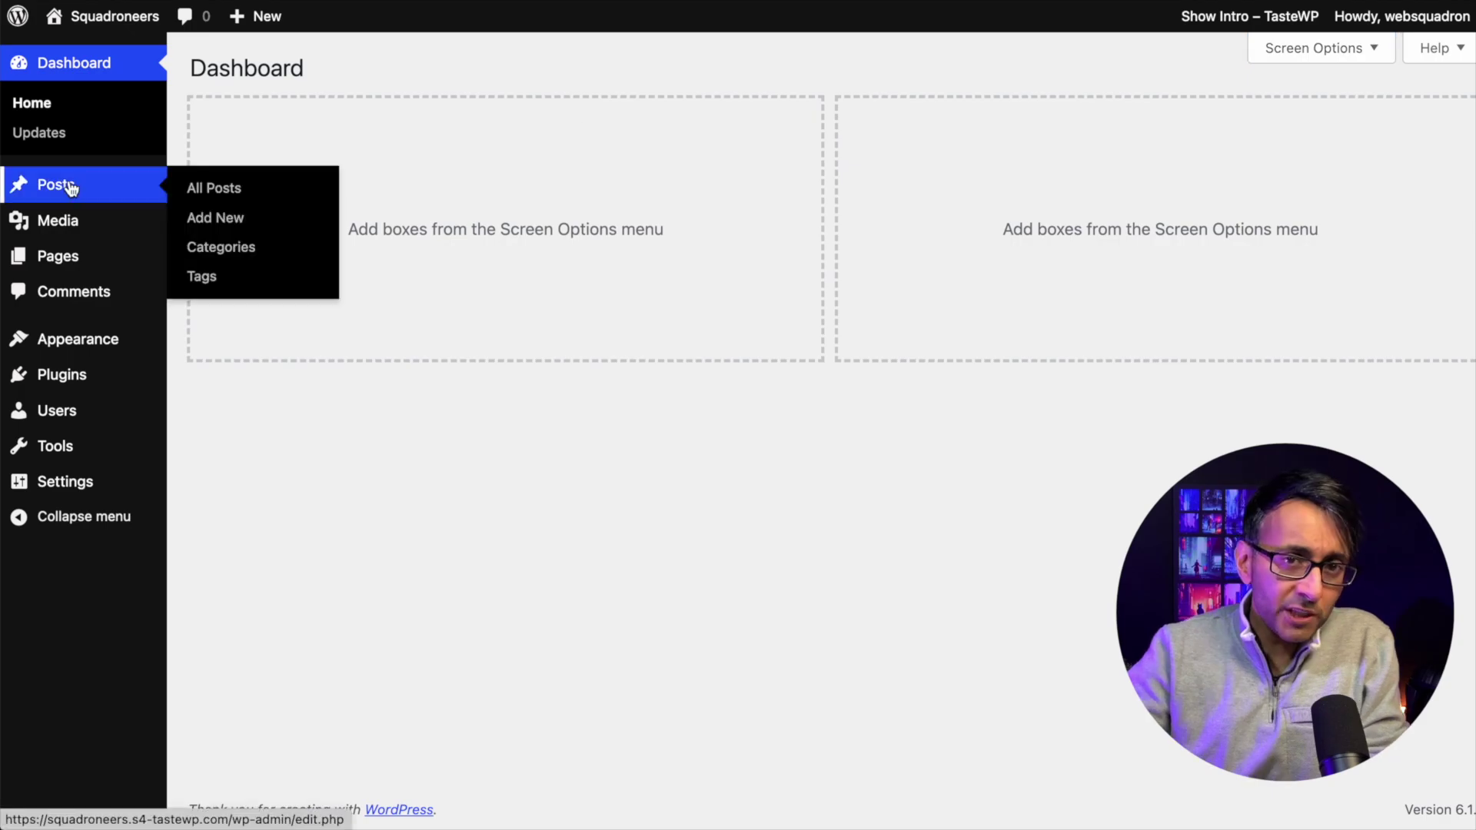
pyautogui.click(71, 189)
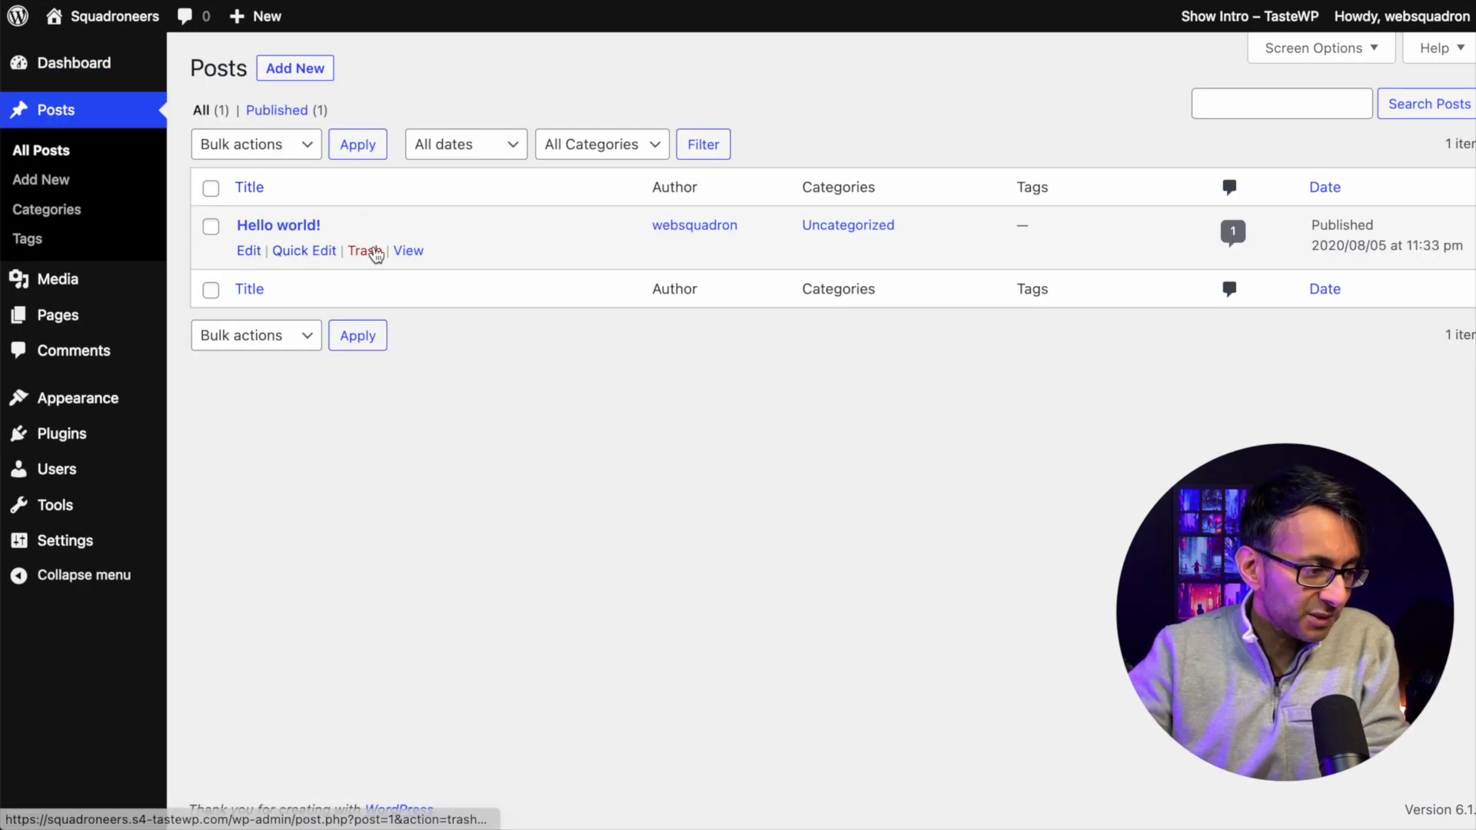
pyautogui.click(365, 251)
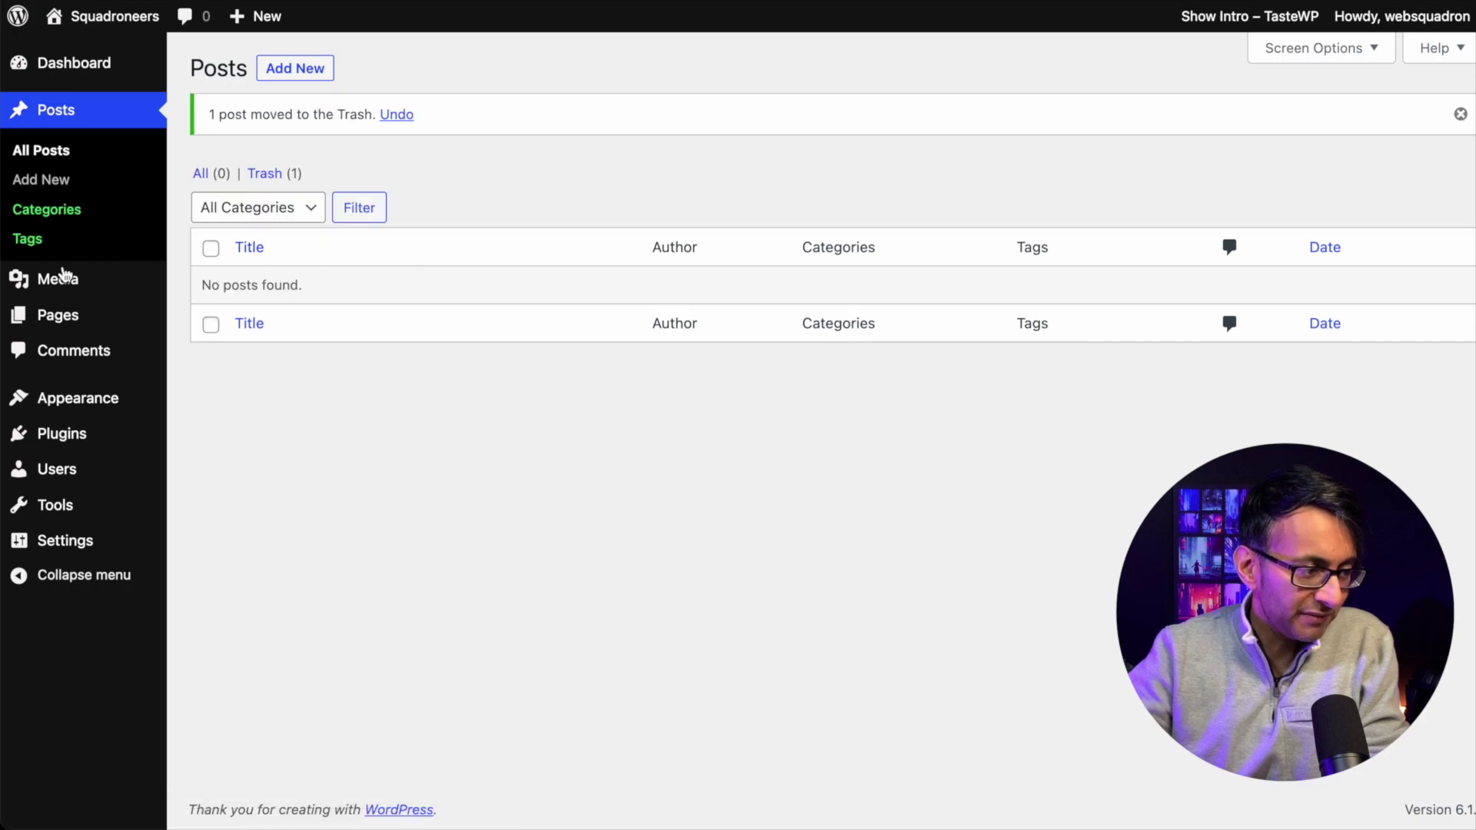
pyautogui.moveTo(66, 284)
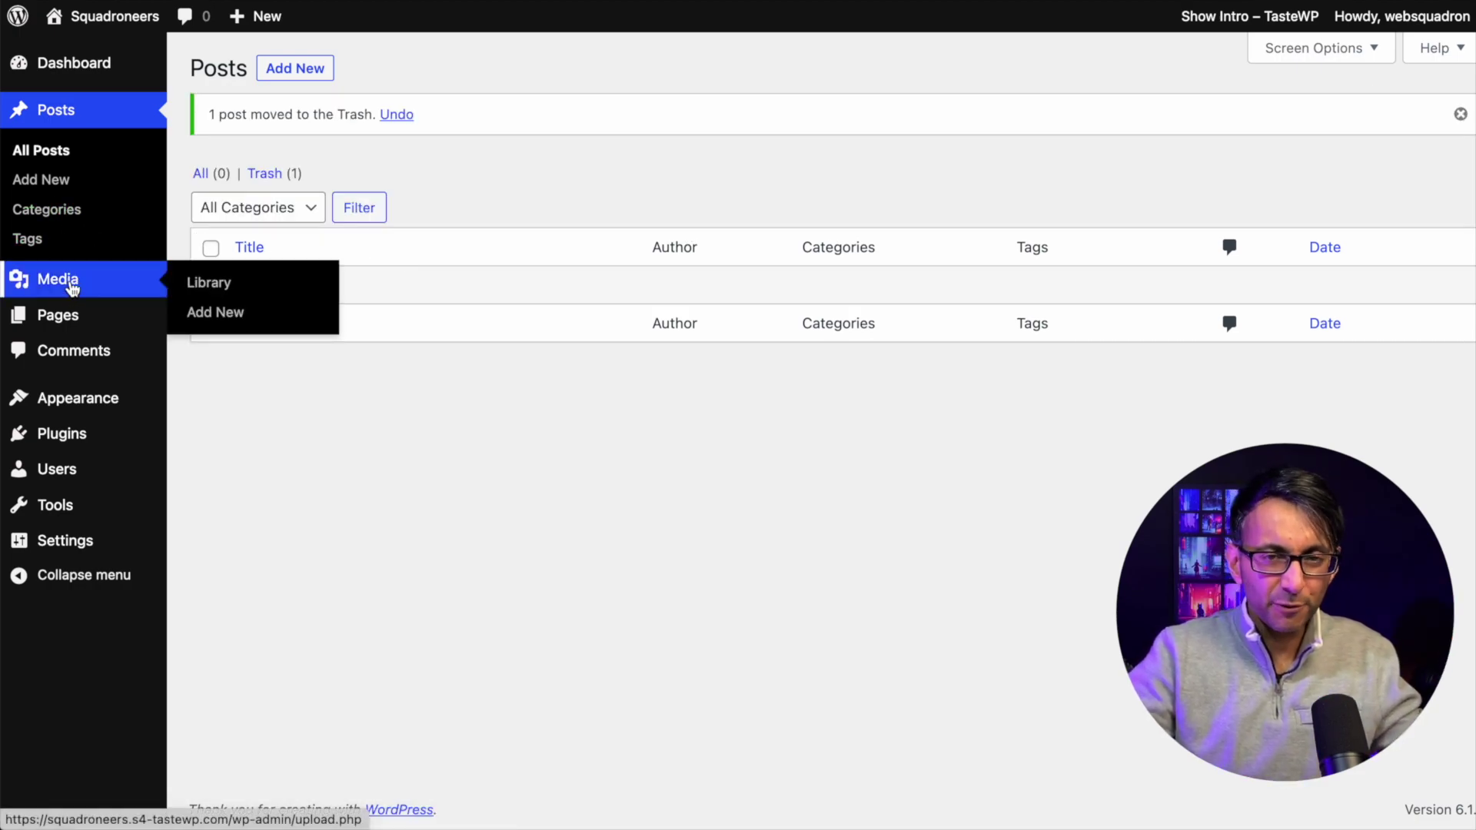
pyautogui.click(71, 285)
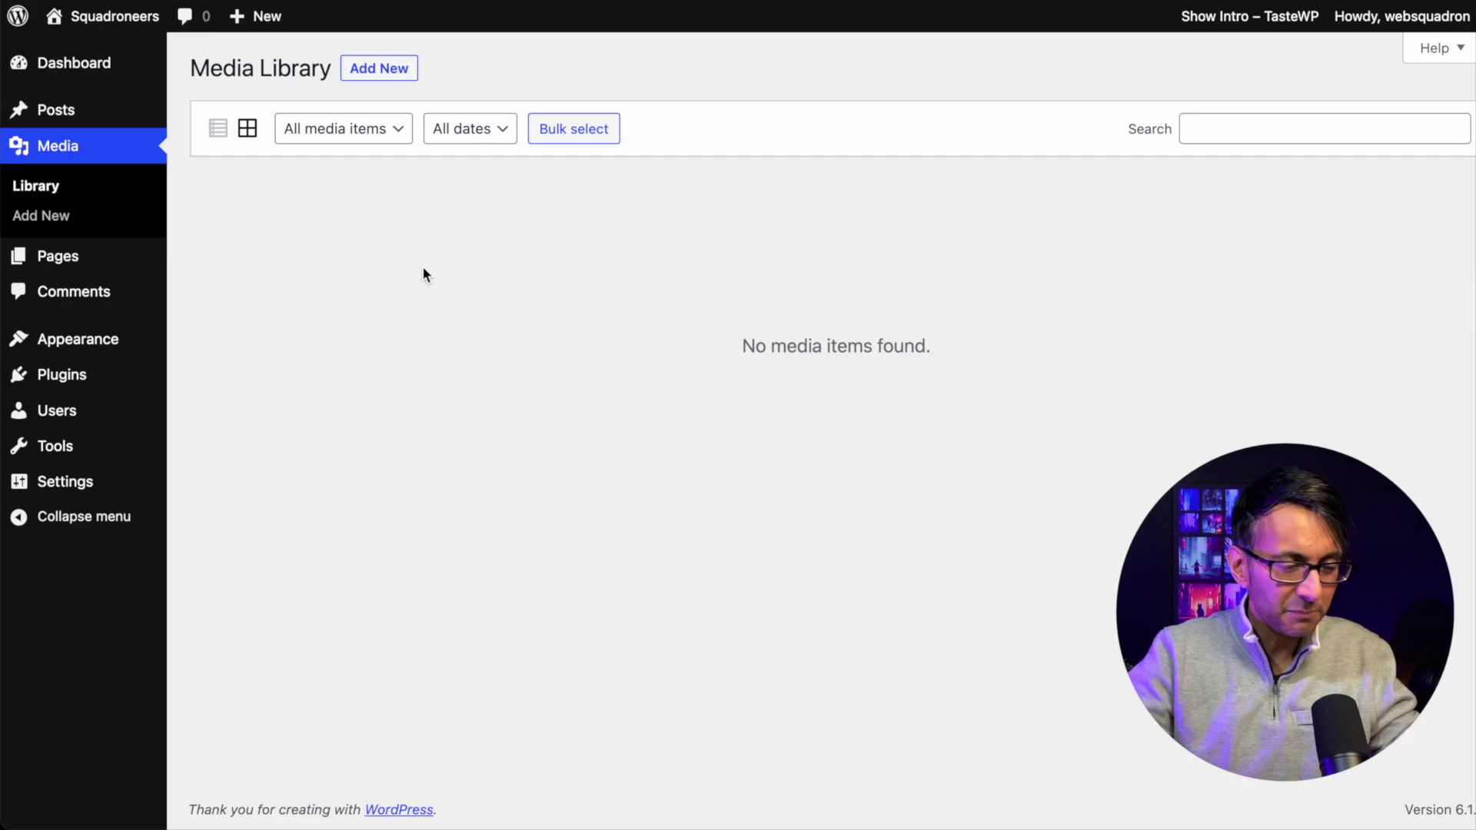
# Trash the Privacy Policy and Sample Page pages
pyautogui.click(64, 258)
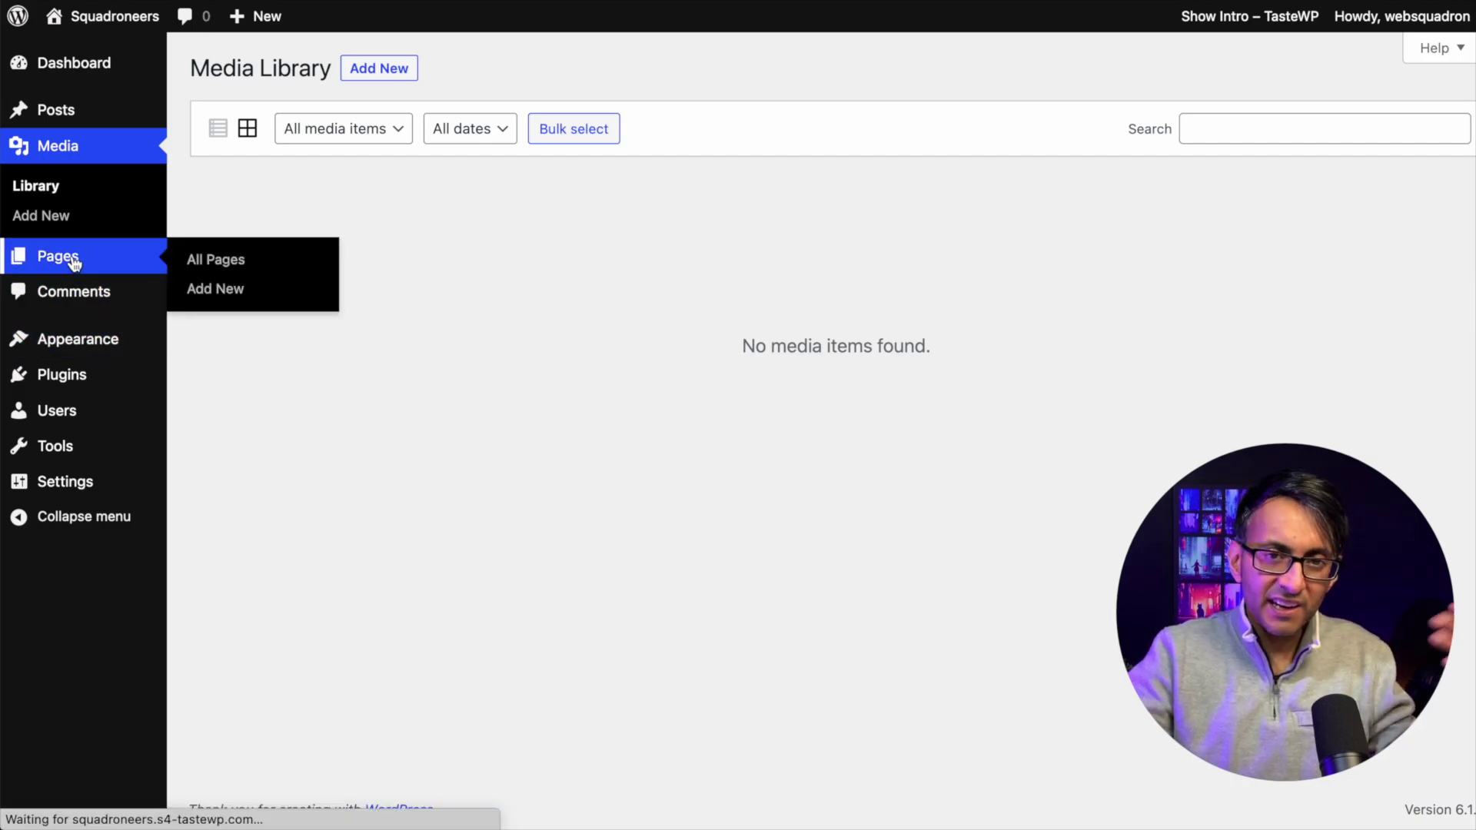
pyautogui.click(362, 251)
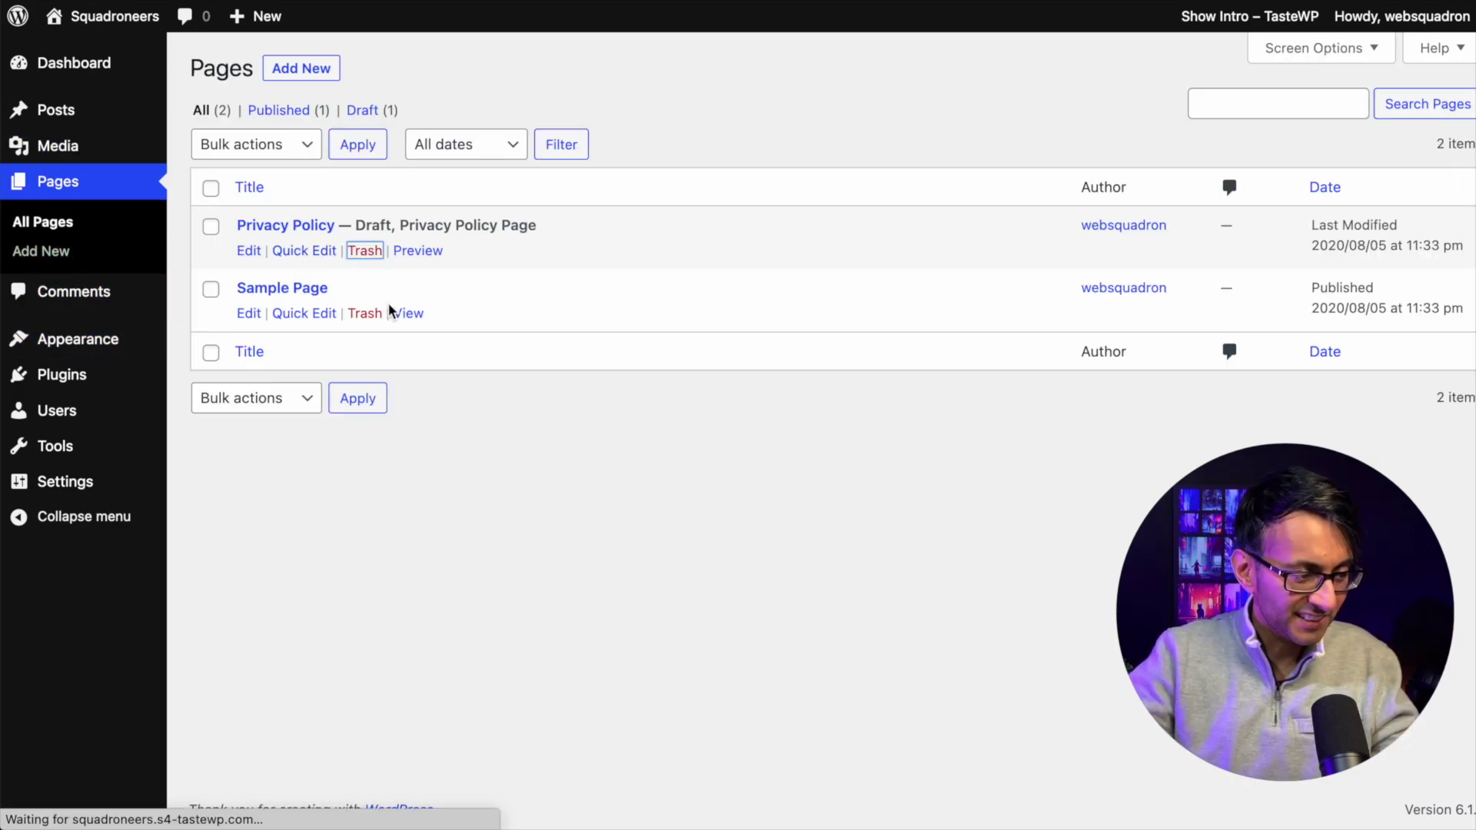
pyautogui.click(365, 315)
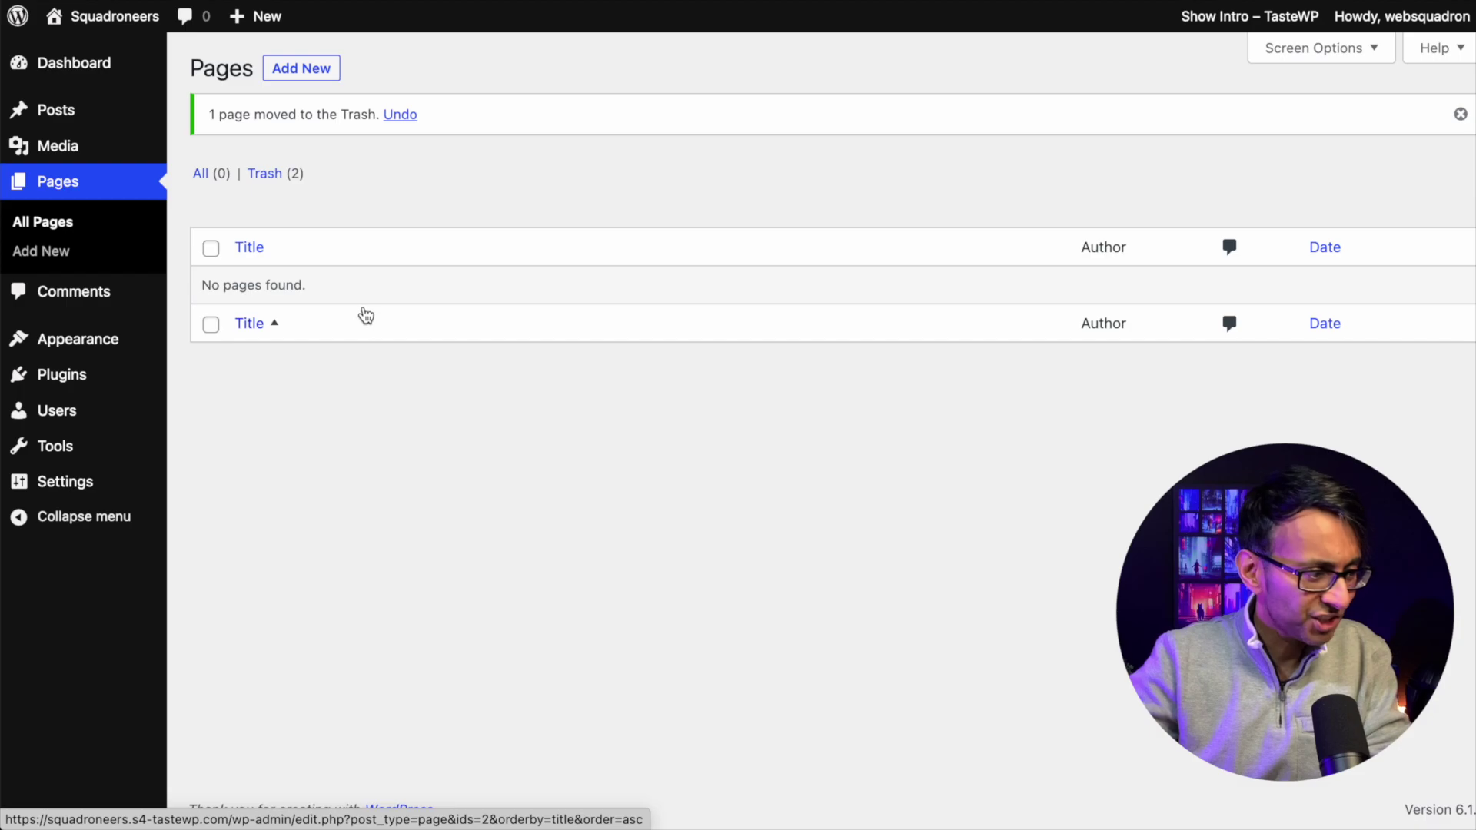
pyautogui.moveTo(70, 496)
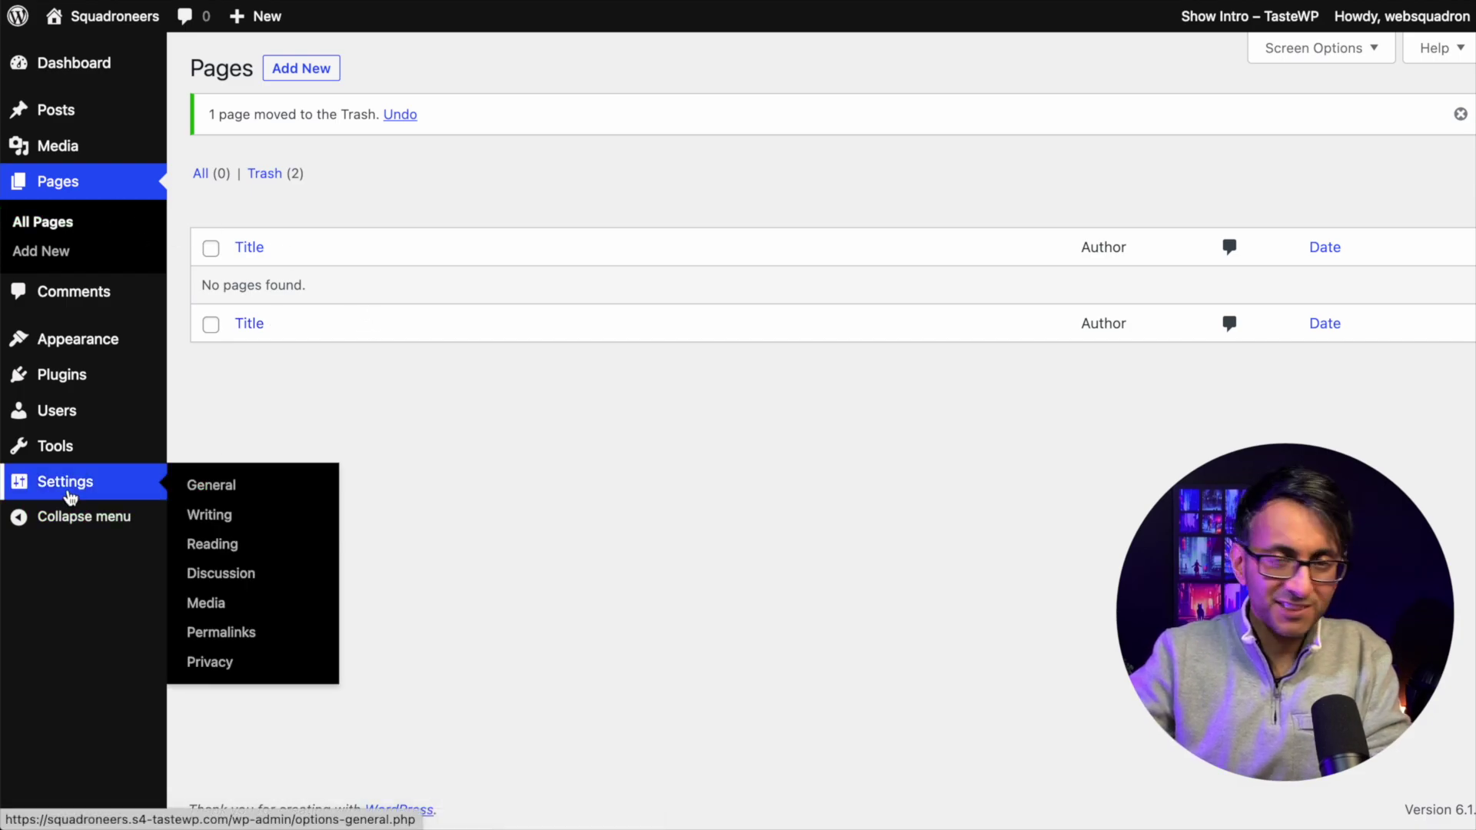
# In General Settings, retype the 's' in the WordPress Address, leaving it unchanged
pyautogui.click(235, 485)
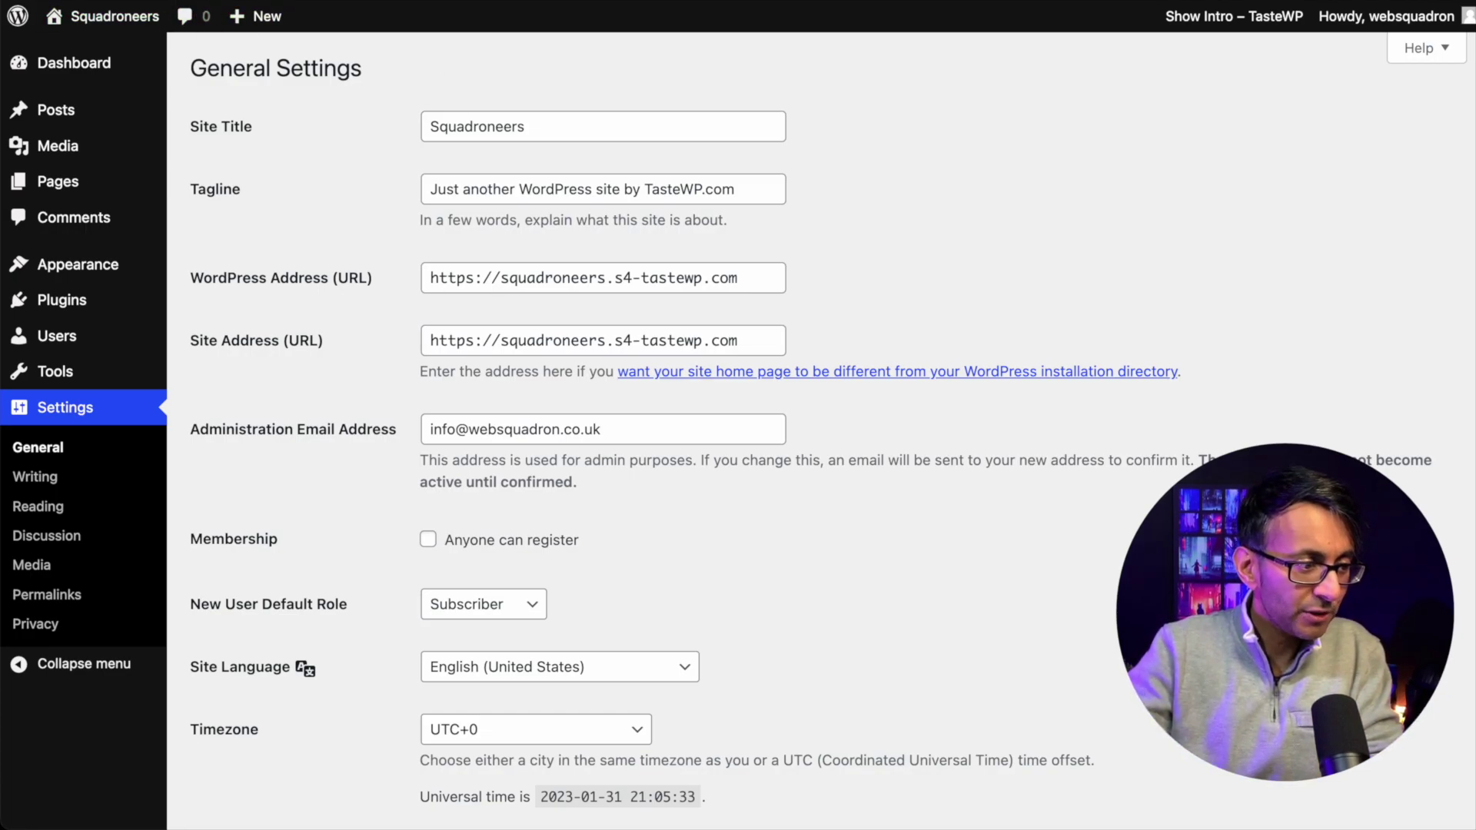
pyautogui.click(472, 278)
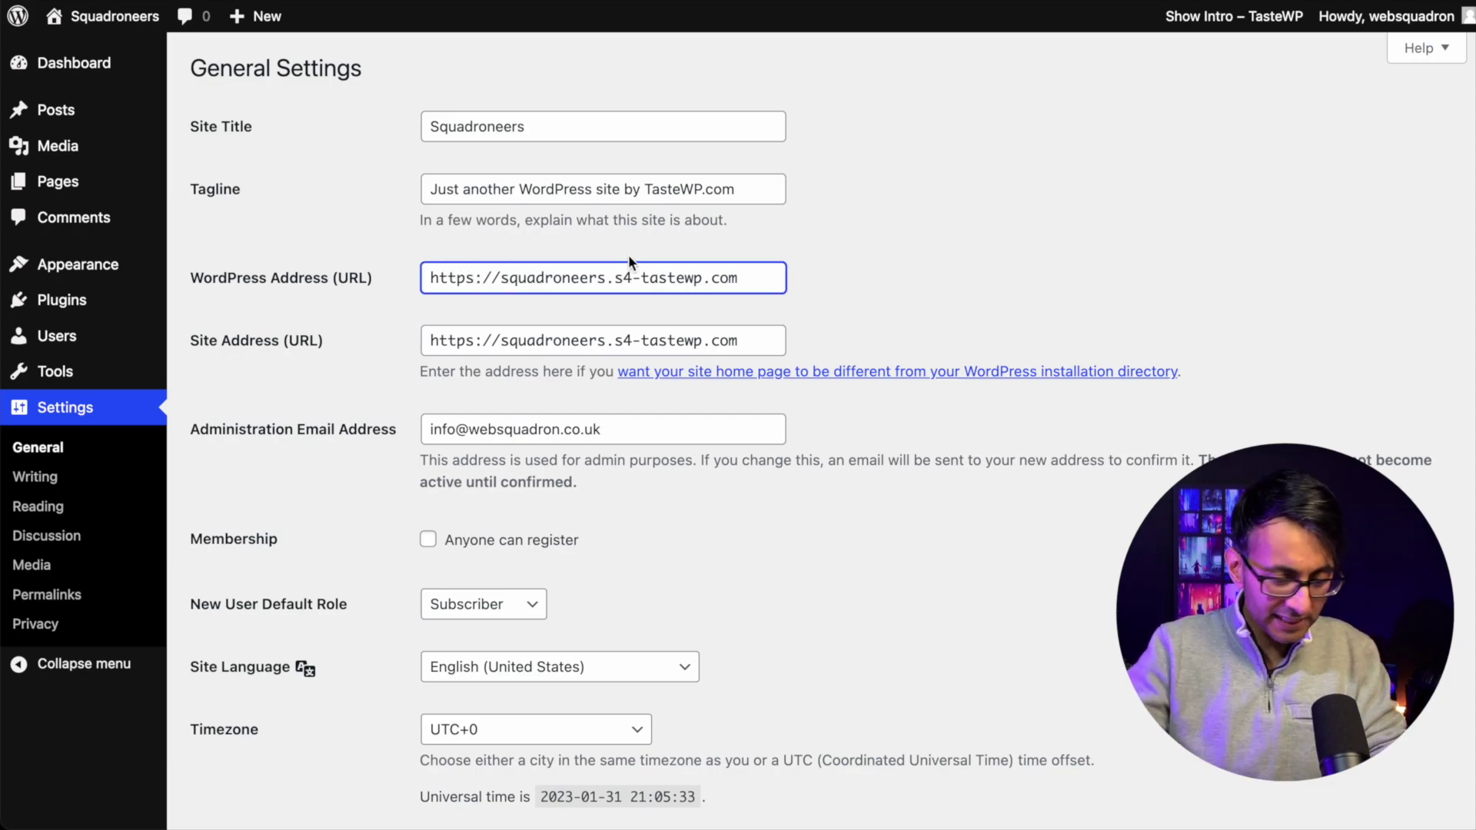
pyautogui.press('BackSpace')
pyautogui.write('s')
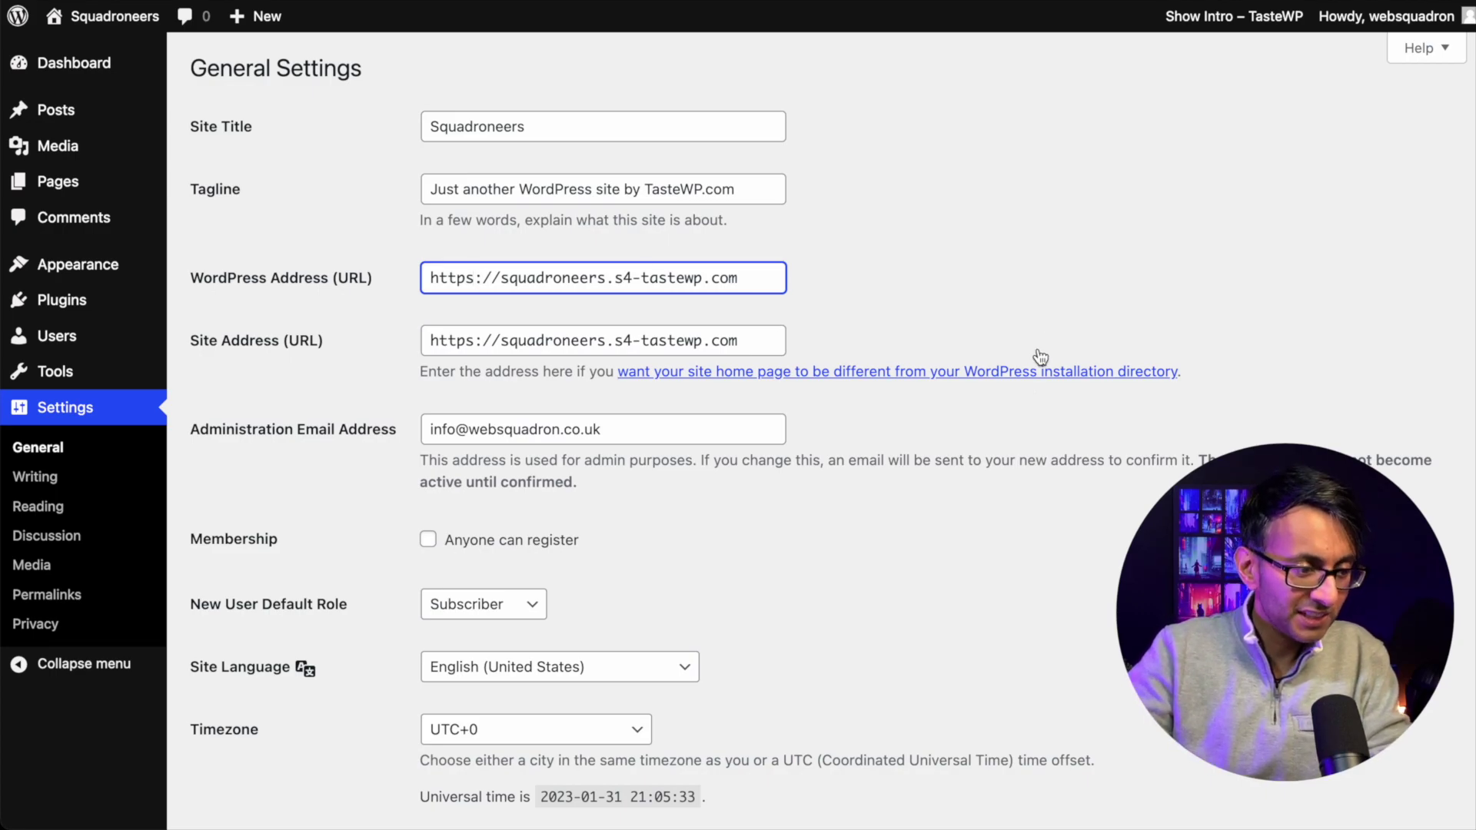
pyautogui.click(1051, 329)
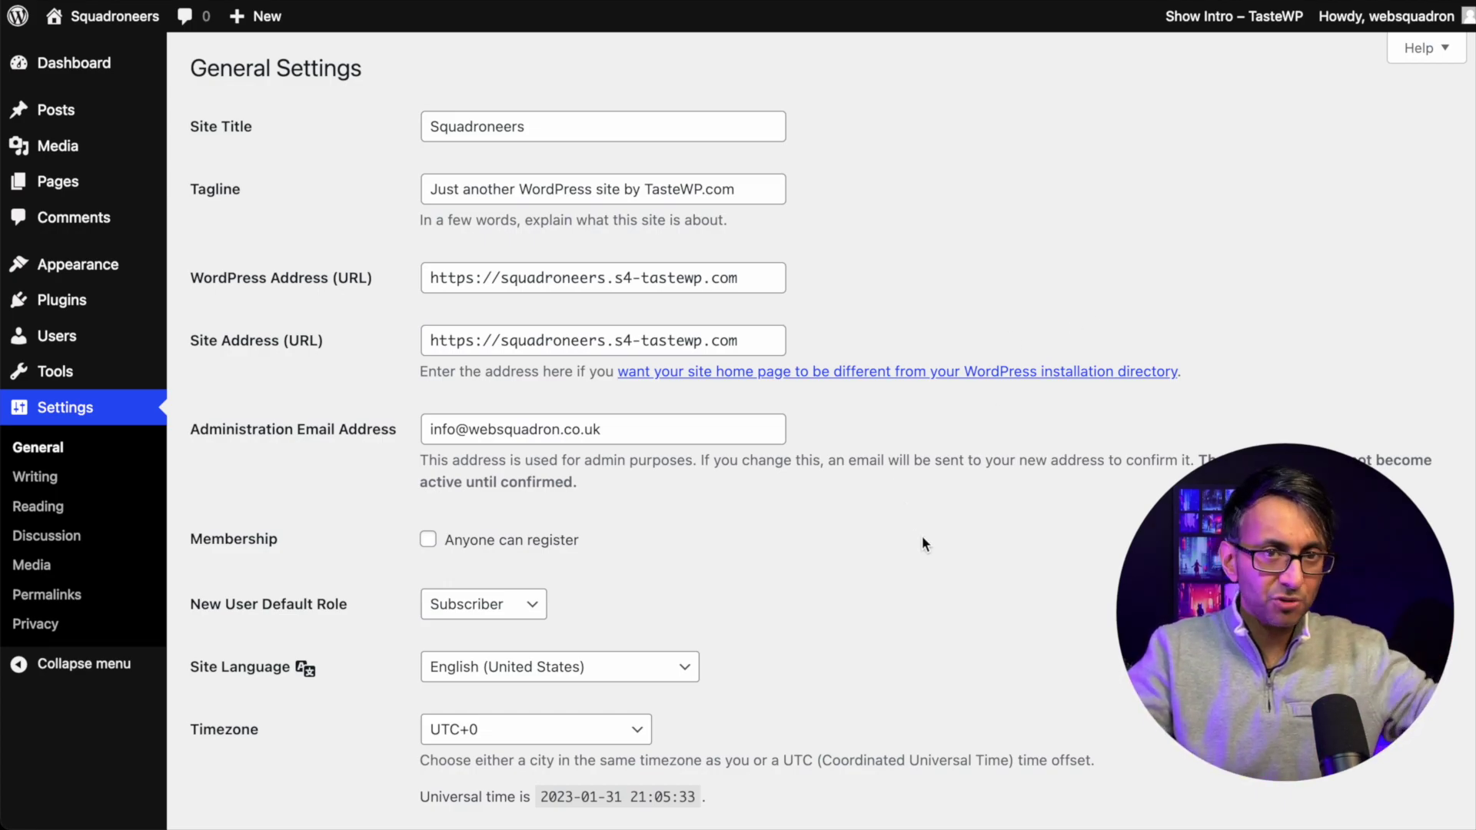
# Browse the Timezone list and keep it at UTC+0
pyautogui.scroll(-3, 768, 681)
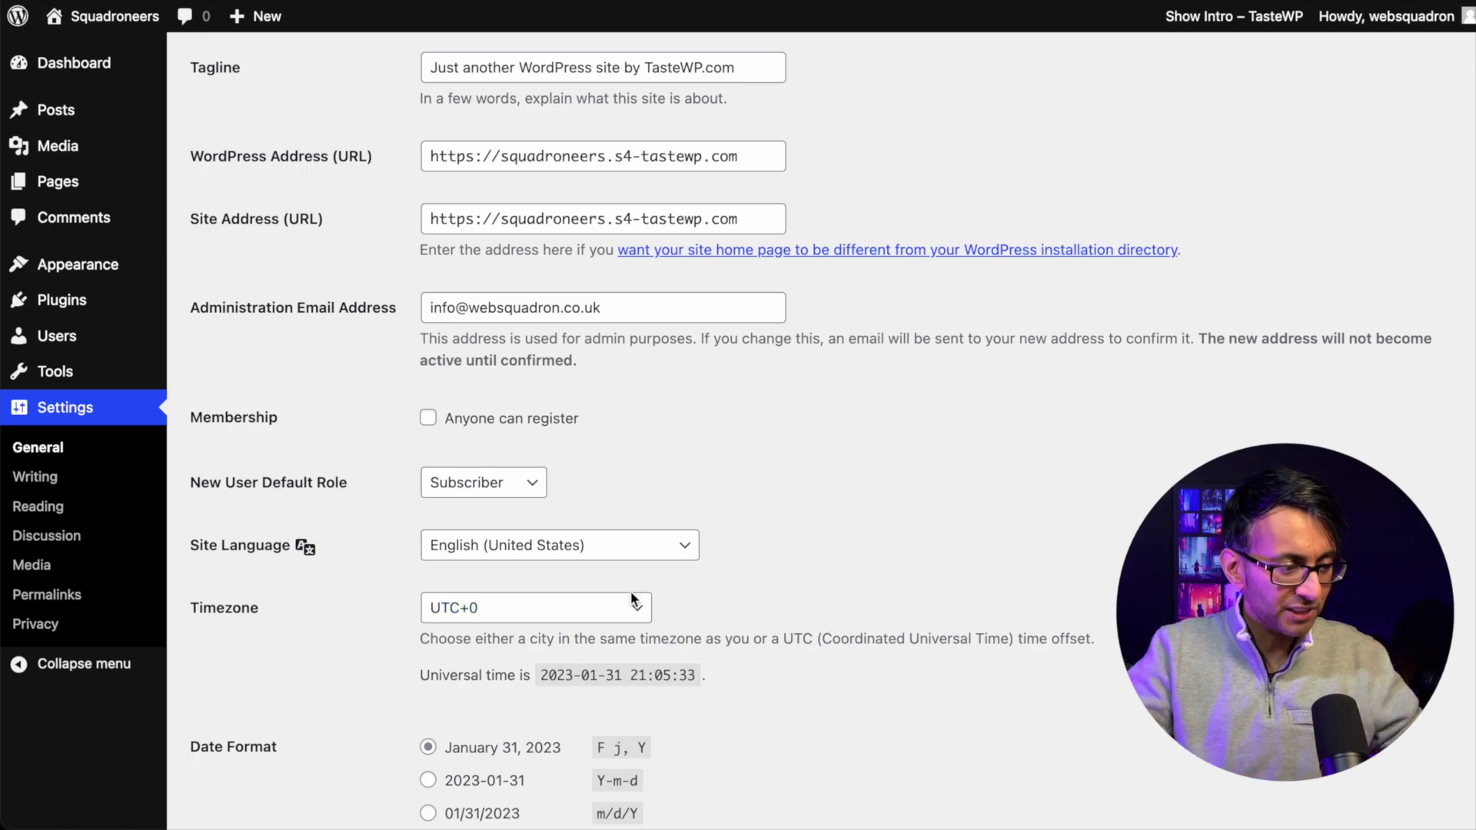
pyautogui.click(612, 615)
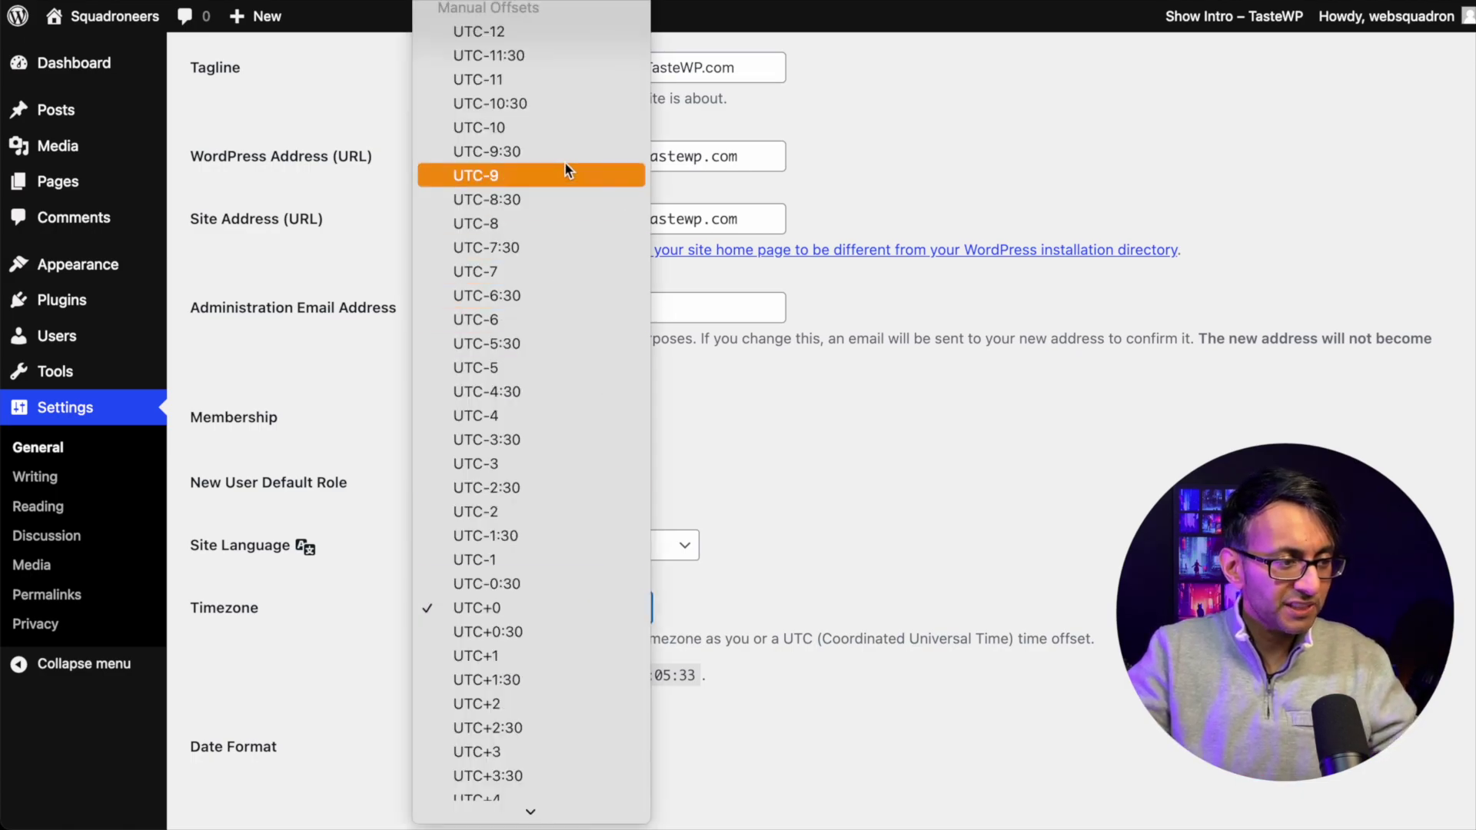
pyautogui.scroll(-2, 585, 455)
pyautogui.scroll(5, 584, 456)
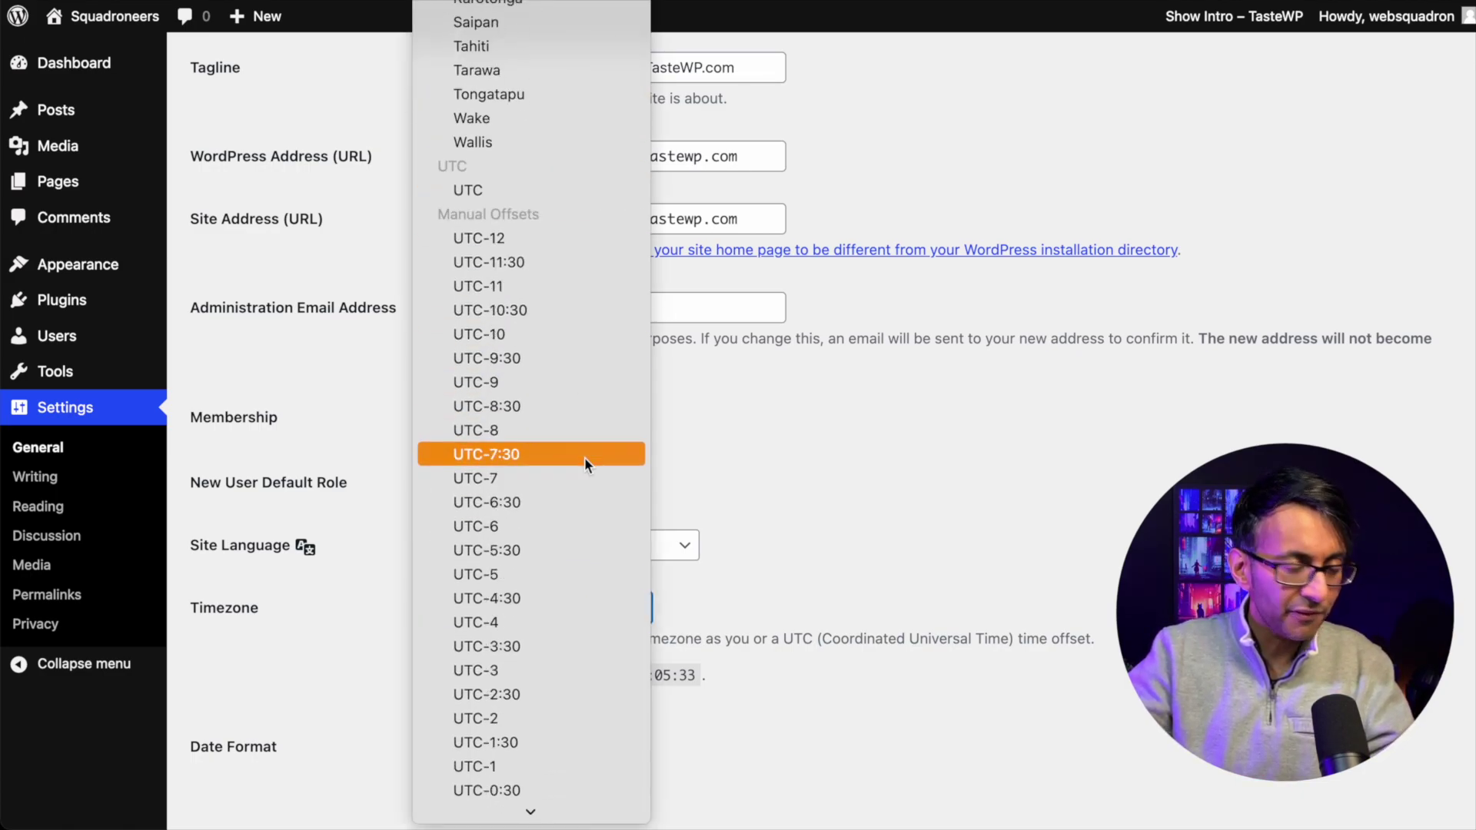
pyautogui.scroll(-5, 584, 465)
pyautogui.scroll(-1, 597, 565)
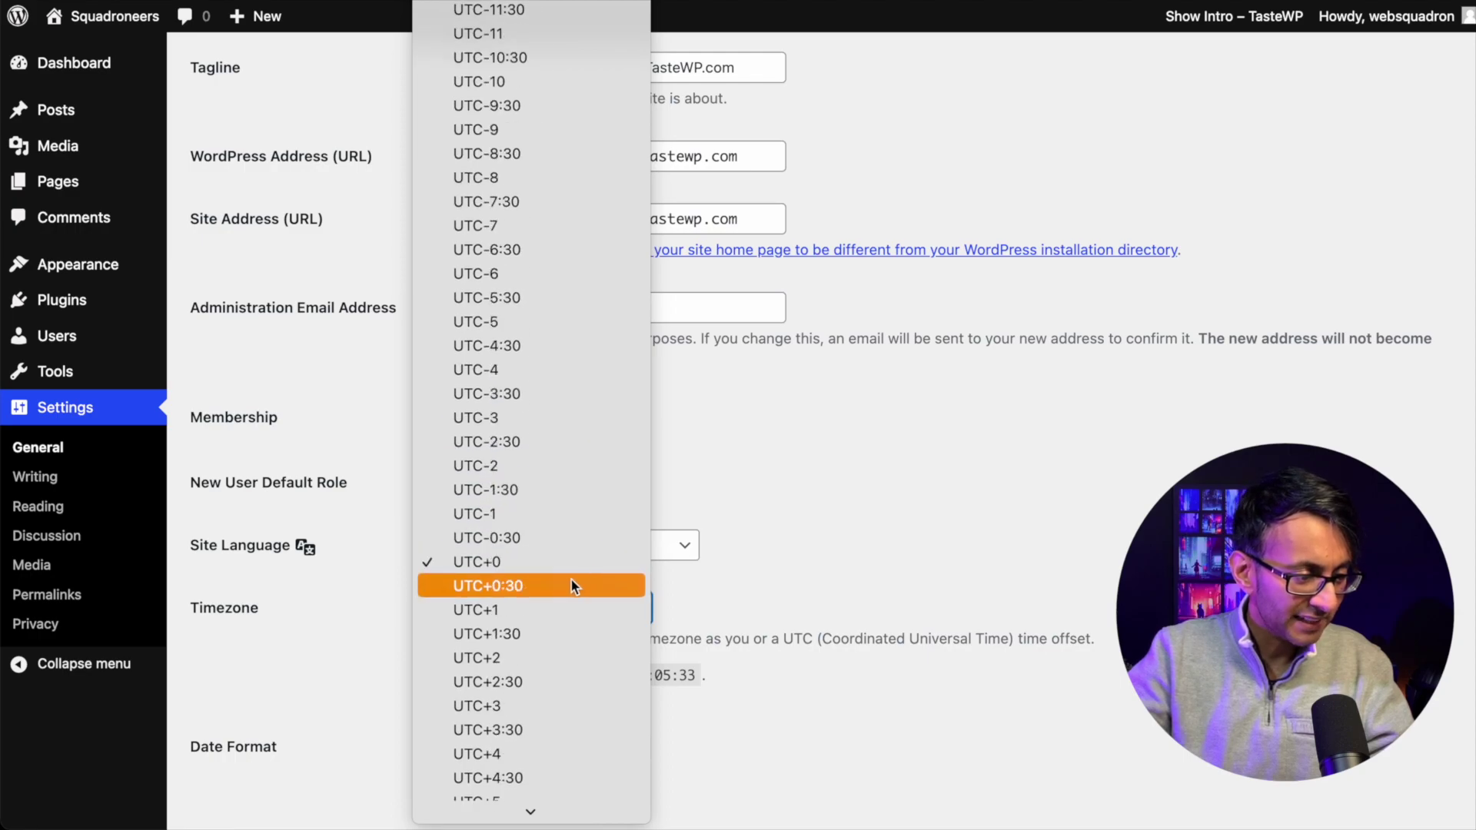
pyautogui.click(584, 581)
pyautogui.scroll(-10, 316, 654)
pyautogui.scroll(6, 362, 639)
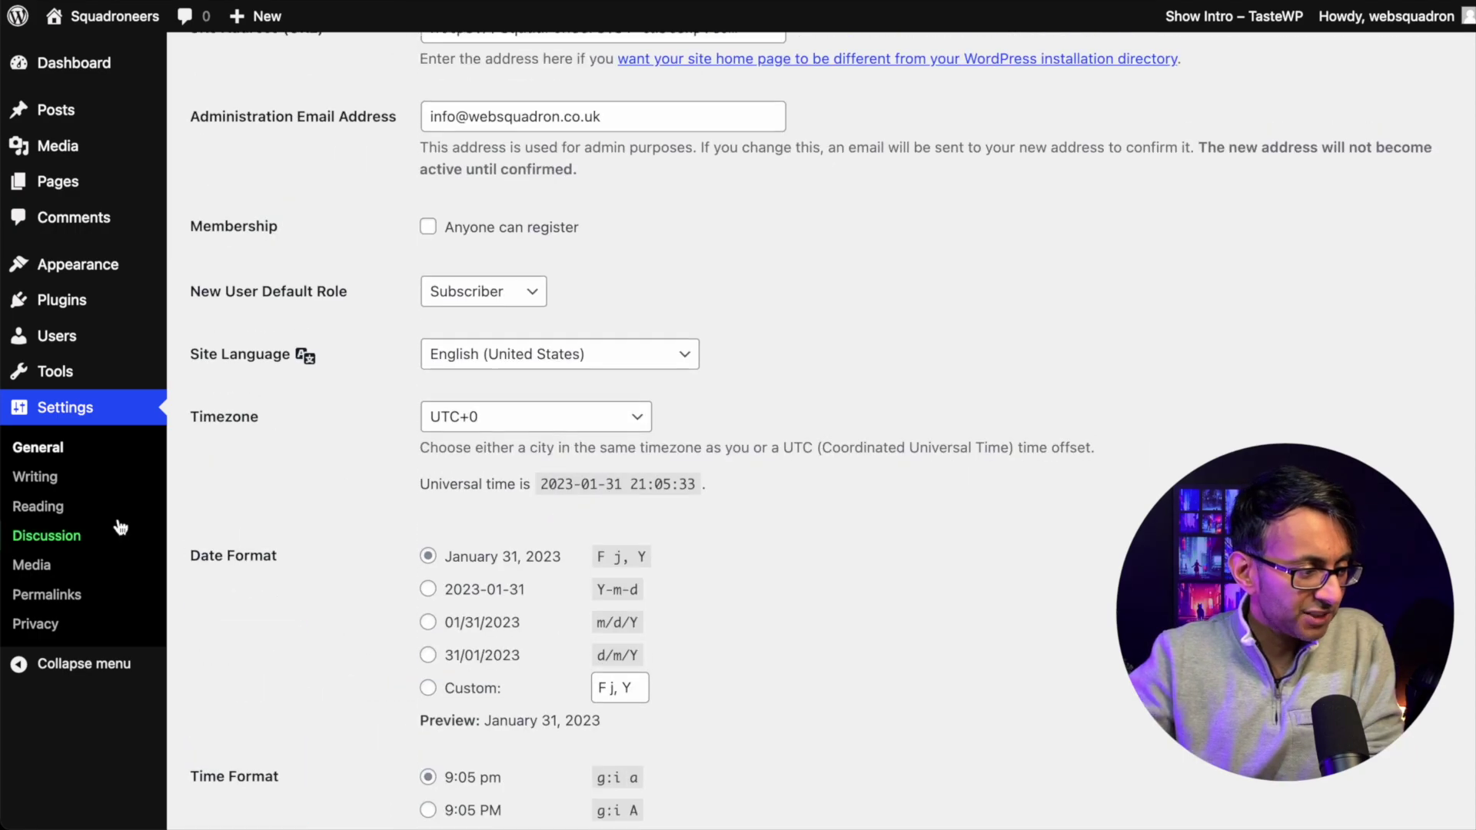
# Look over the Writing Settings, then go to the Reading Settings
pyautogui.click(52, 489)
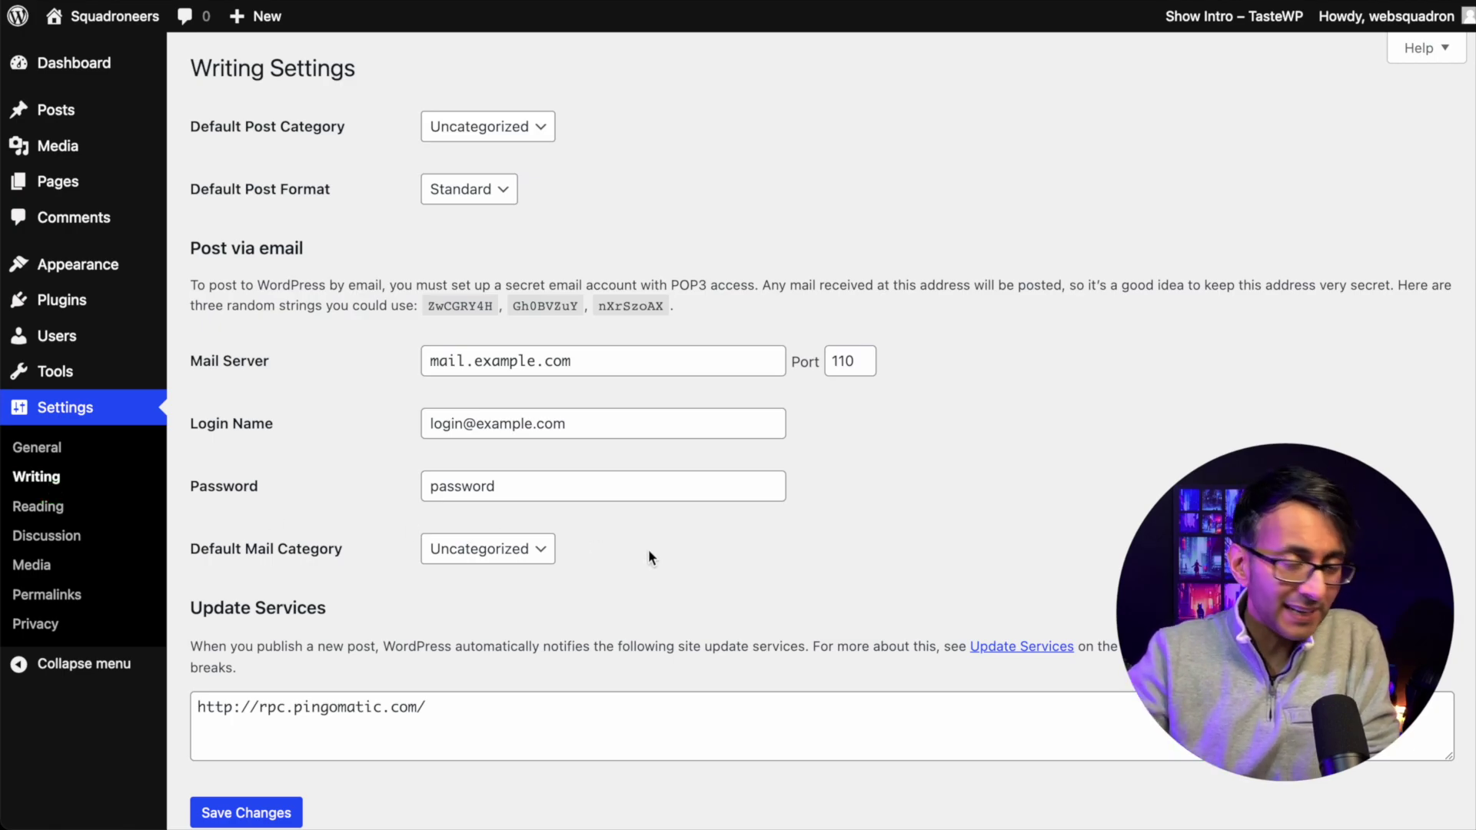
pyautogui.click(49, 508)
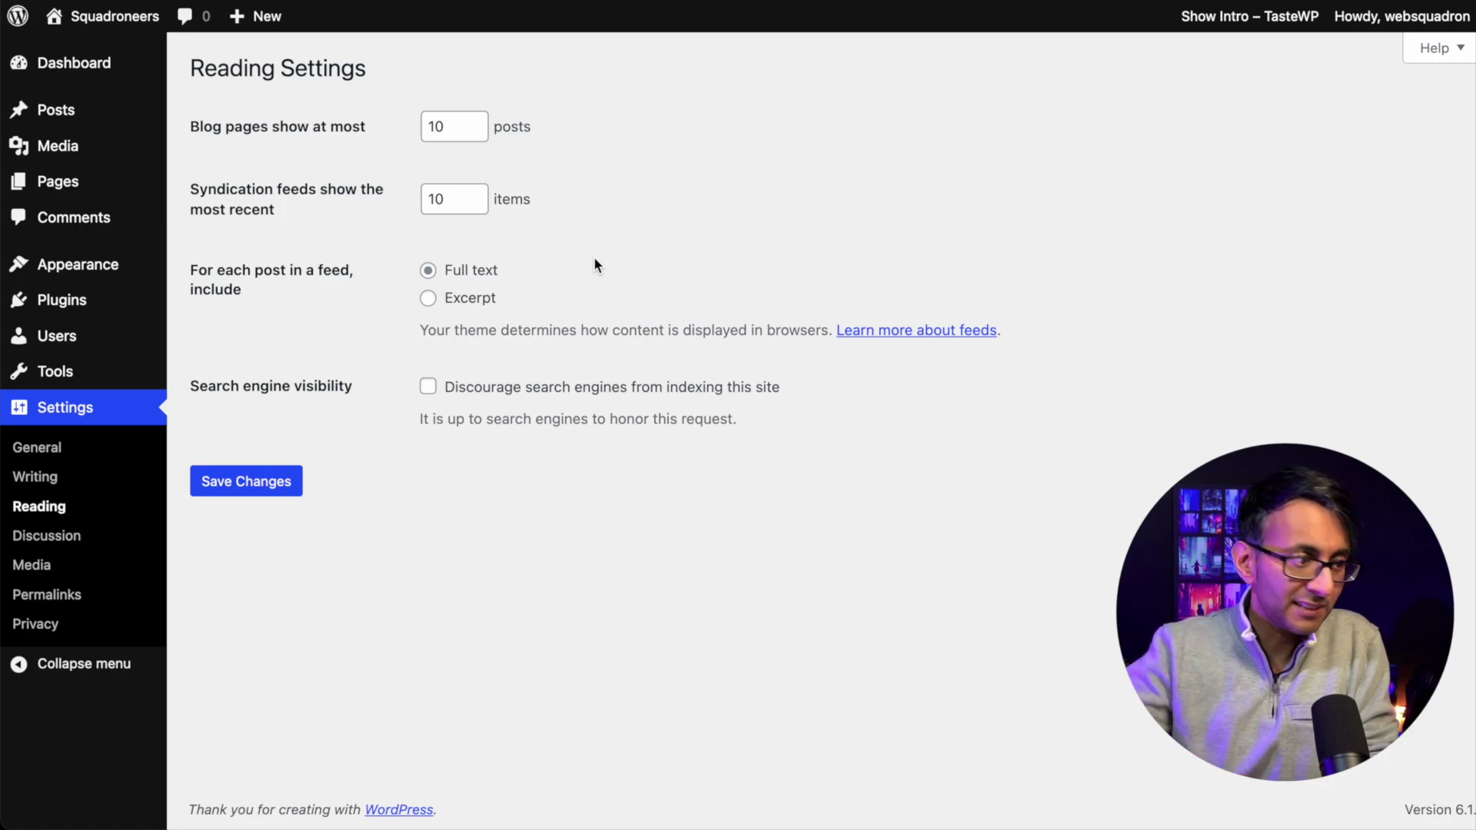
# Publish a new page titled 'What'
pyautogui.moveTo(90, 195)
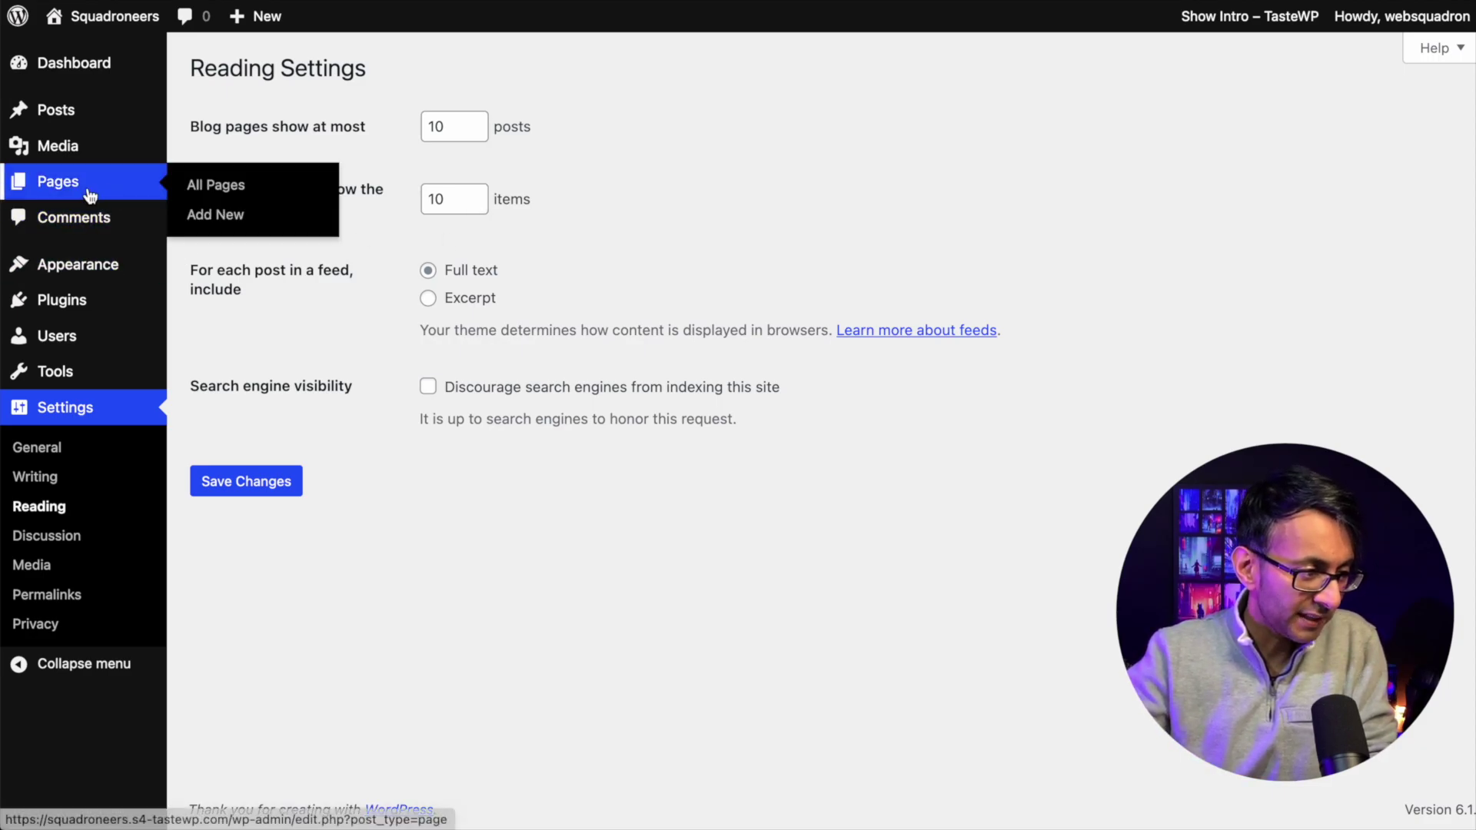
pyautogui.click(264, 188)
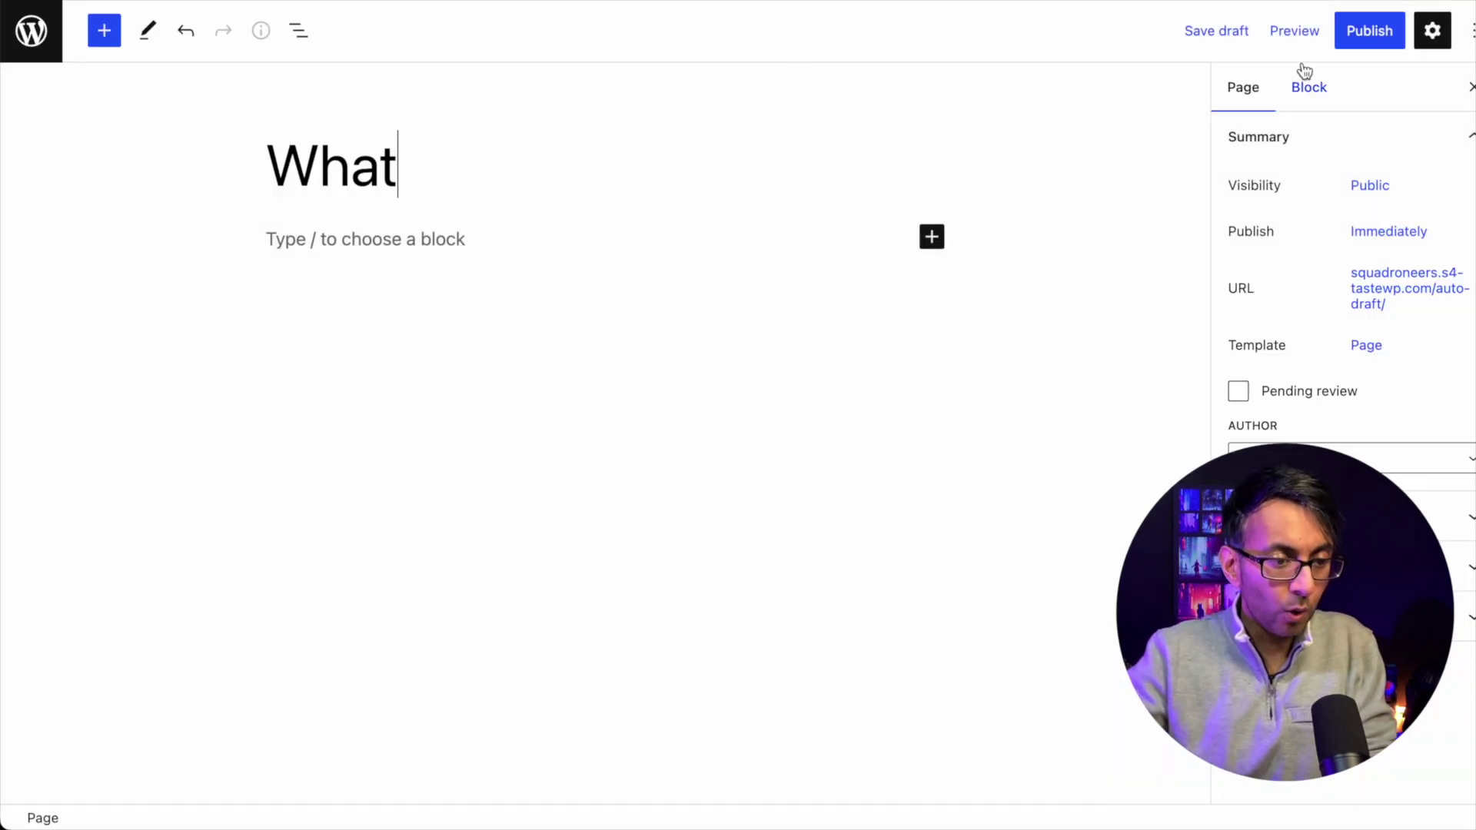
pyautogui.click(1366, 38)
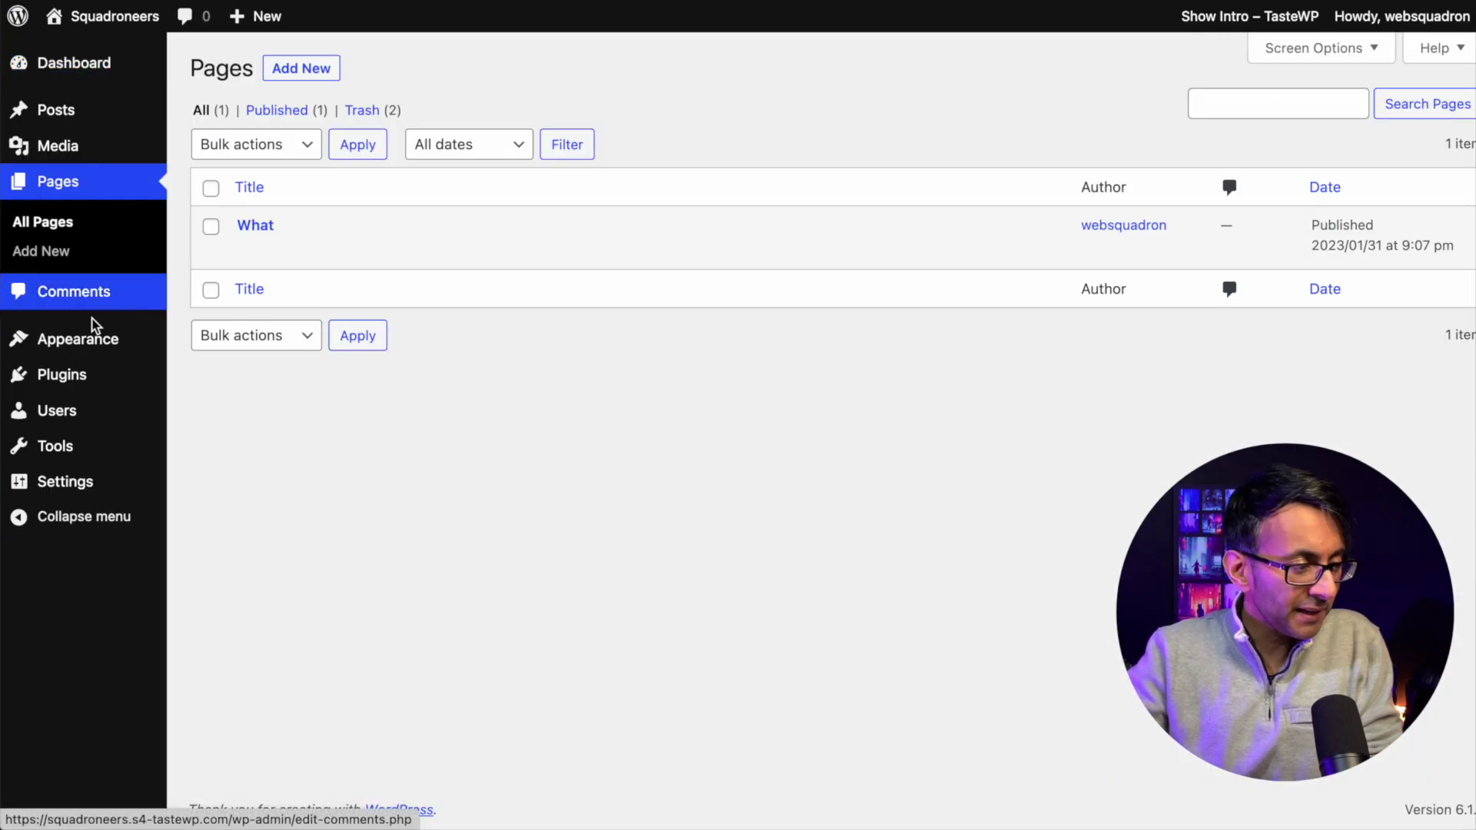
# Set the homepage to the static page 'What', then go to Discussion Settings
pyautogui.moveTo(86, 423)
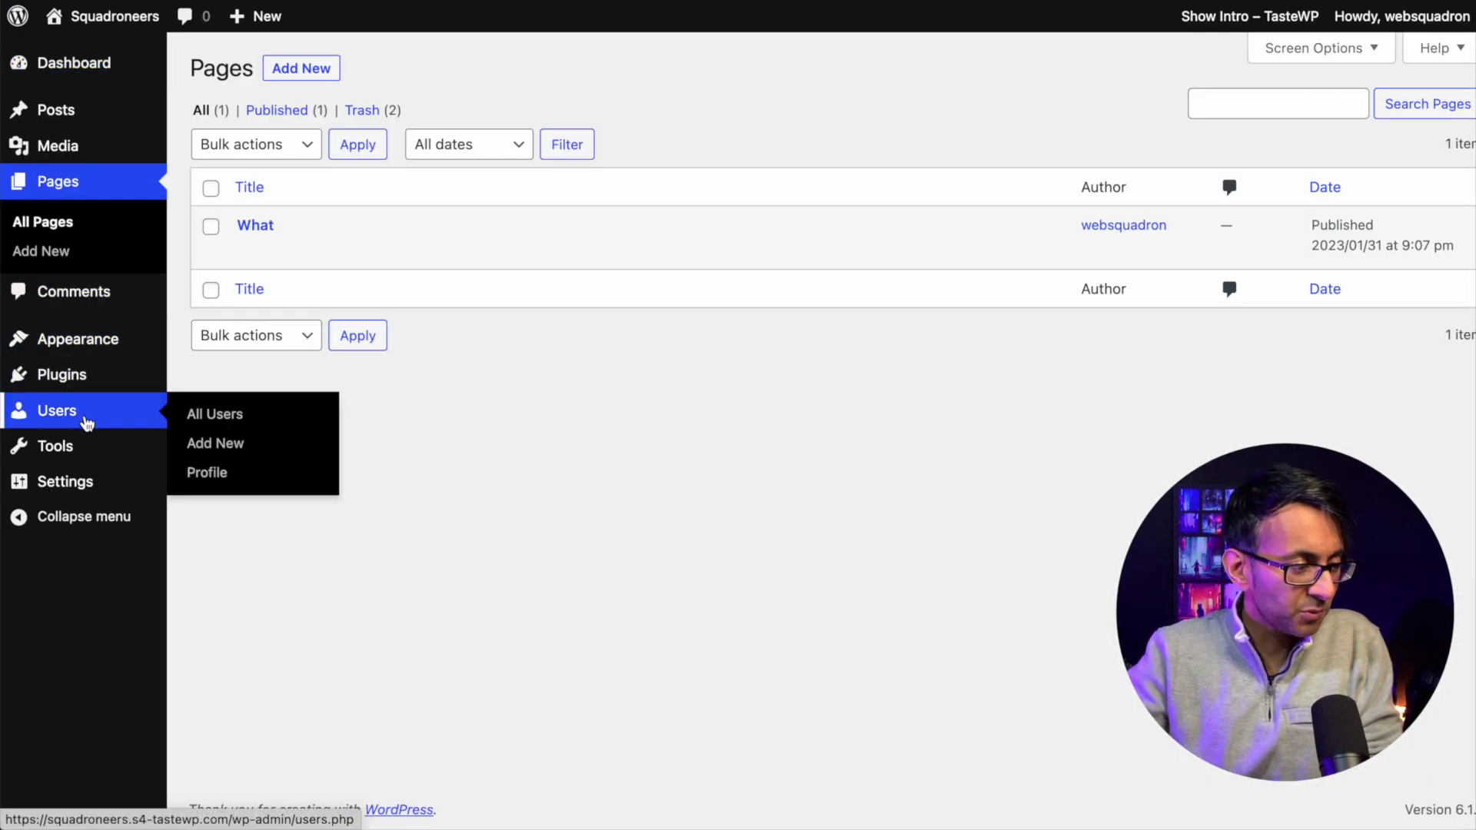
pyautogui.moveTo(34, 488)
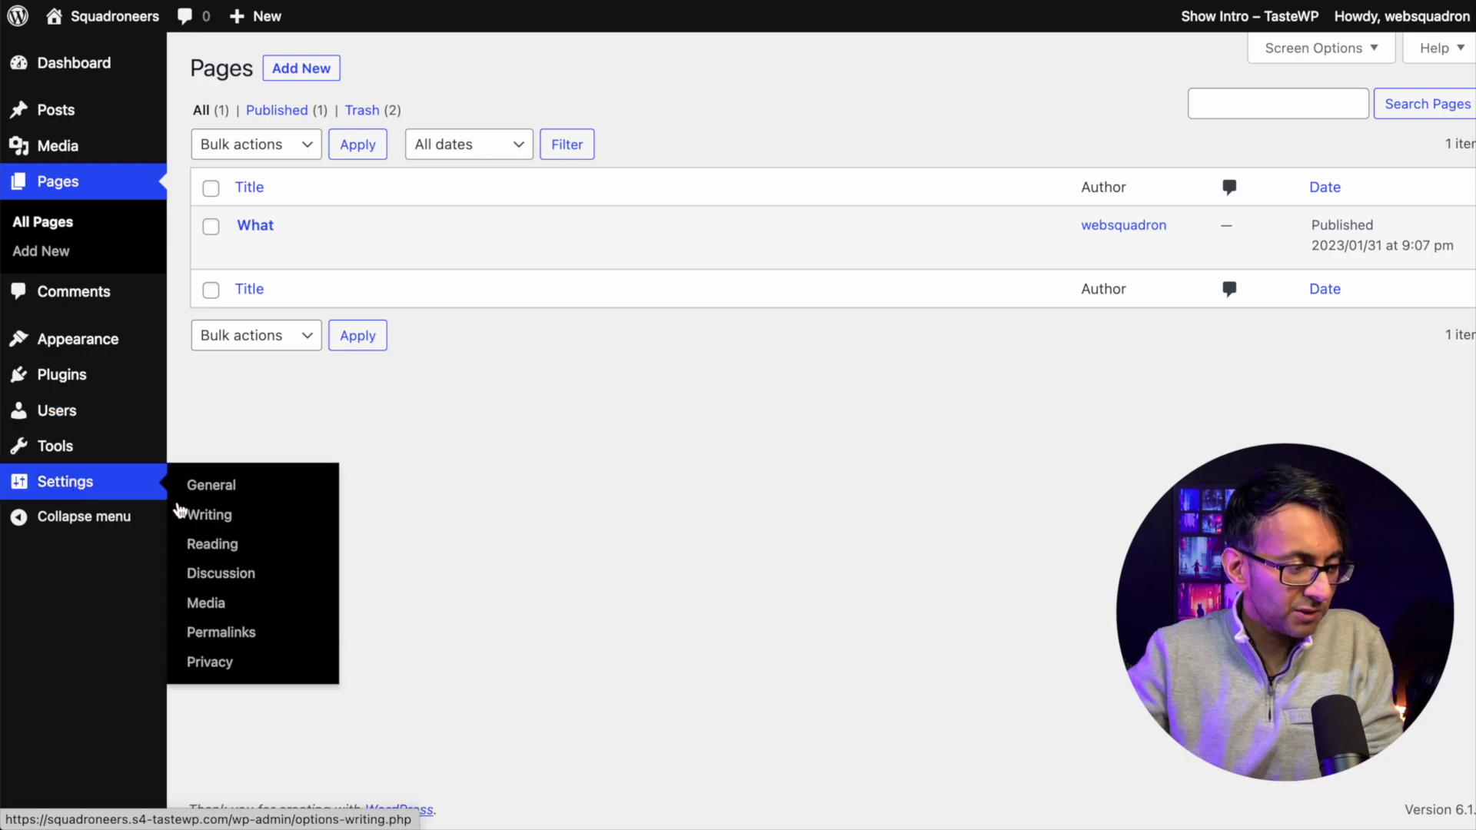
pyautogui.click(216, 544)
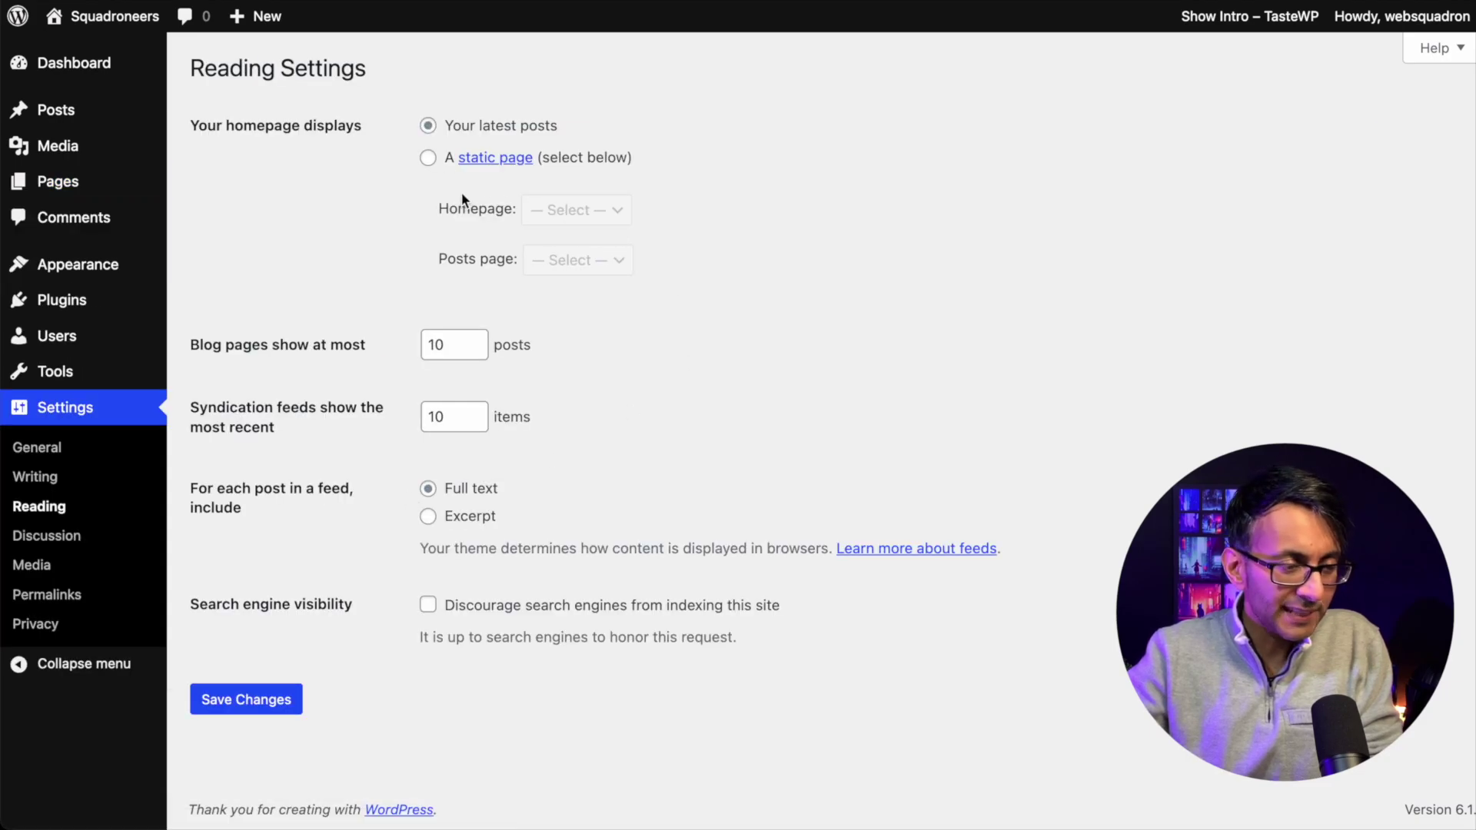
pyautogui.click(428, 158)
pyautogui.click(565, 209)
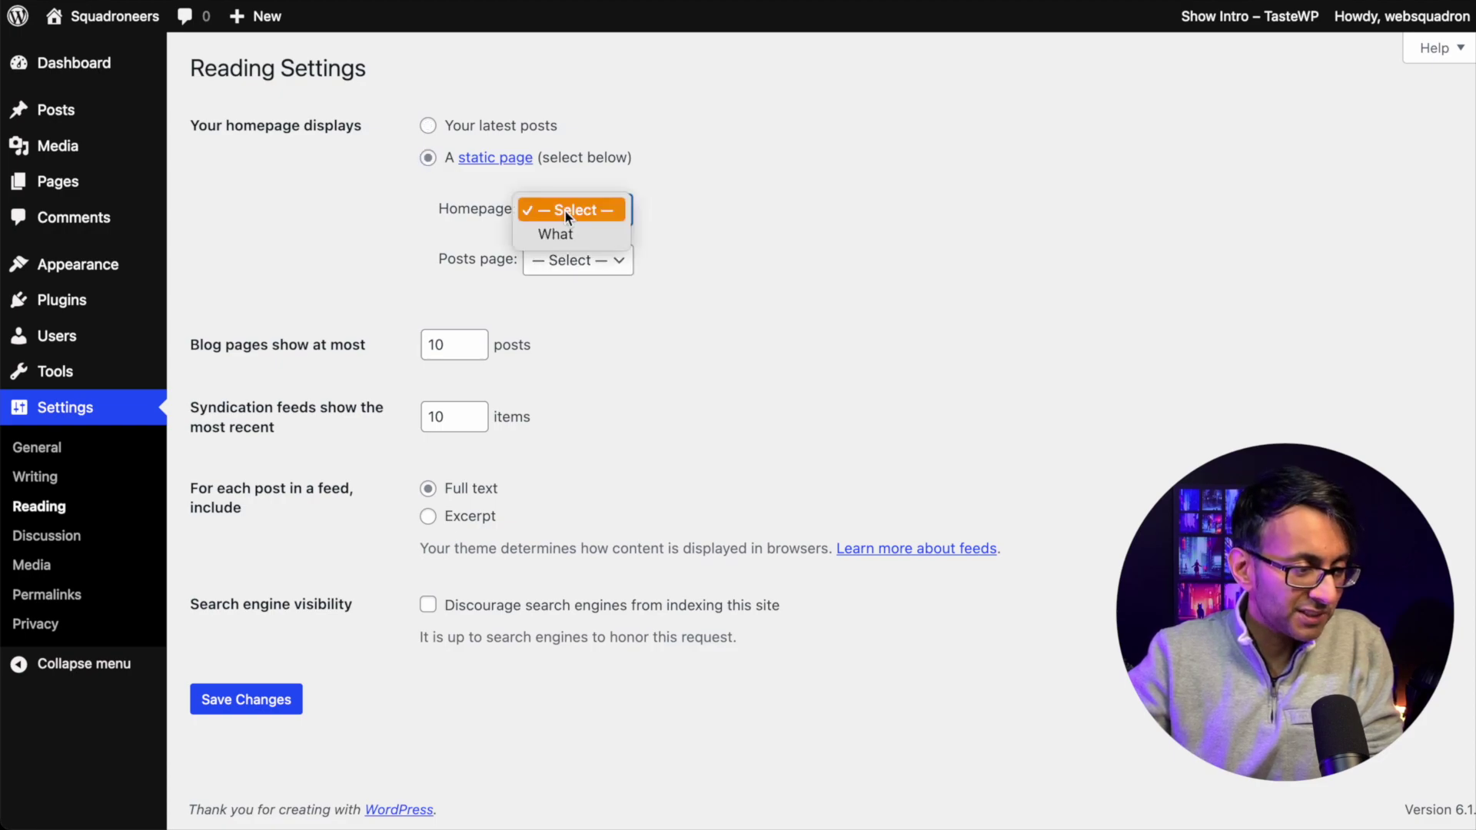
pyautogui.click(570, 232)
pyautogui.click(902, 240)
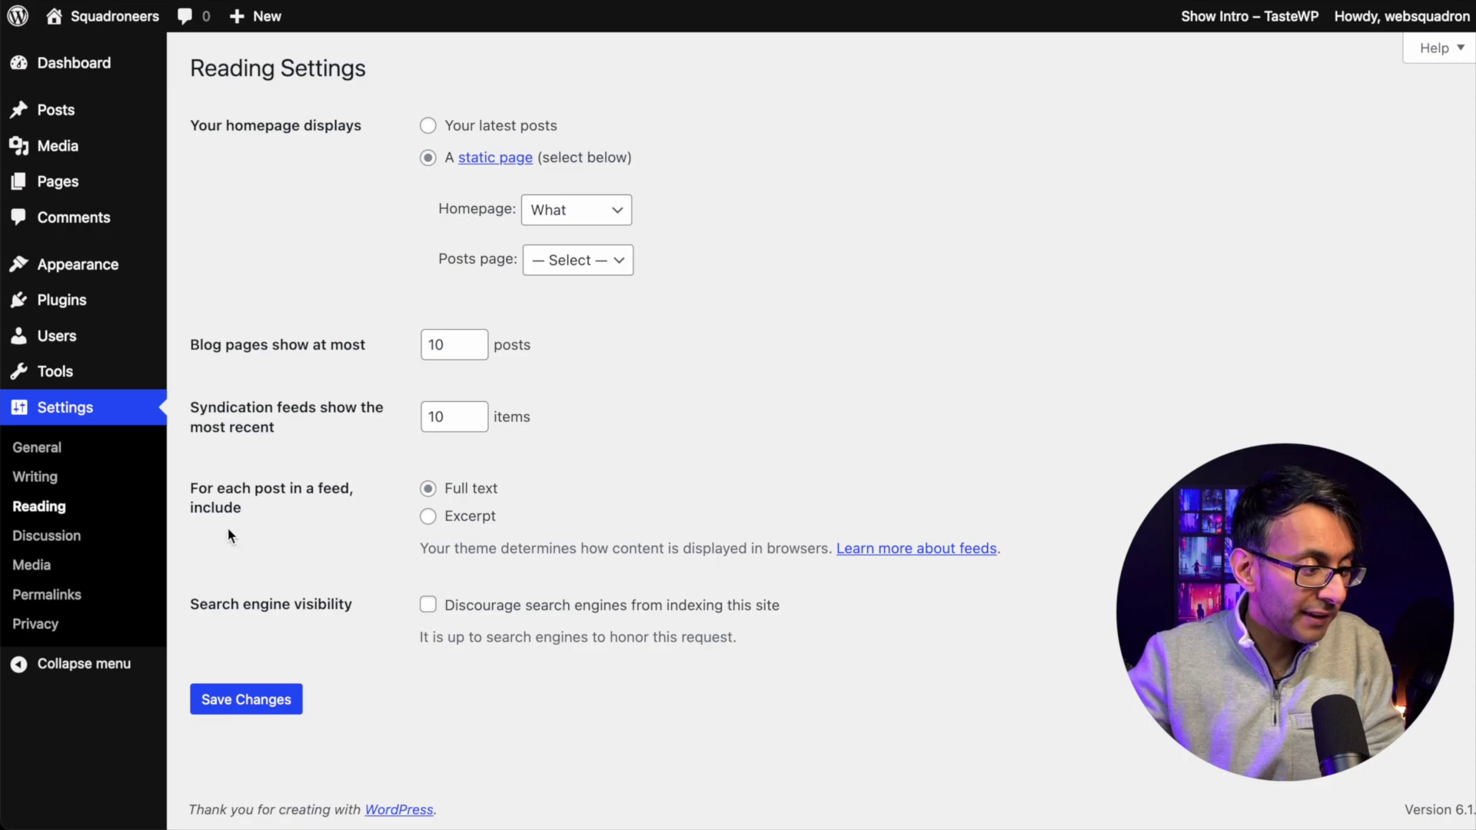
pyautogui.click(75, 542)
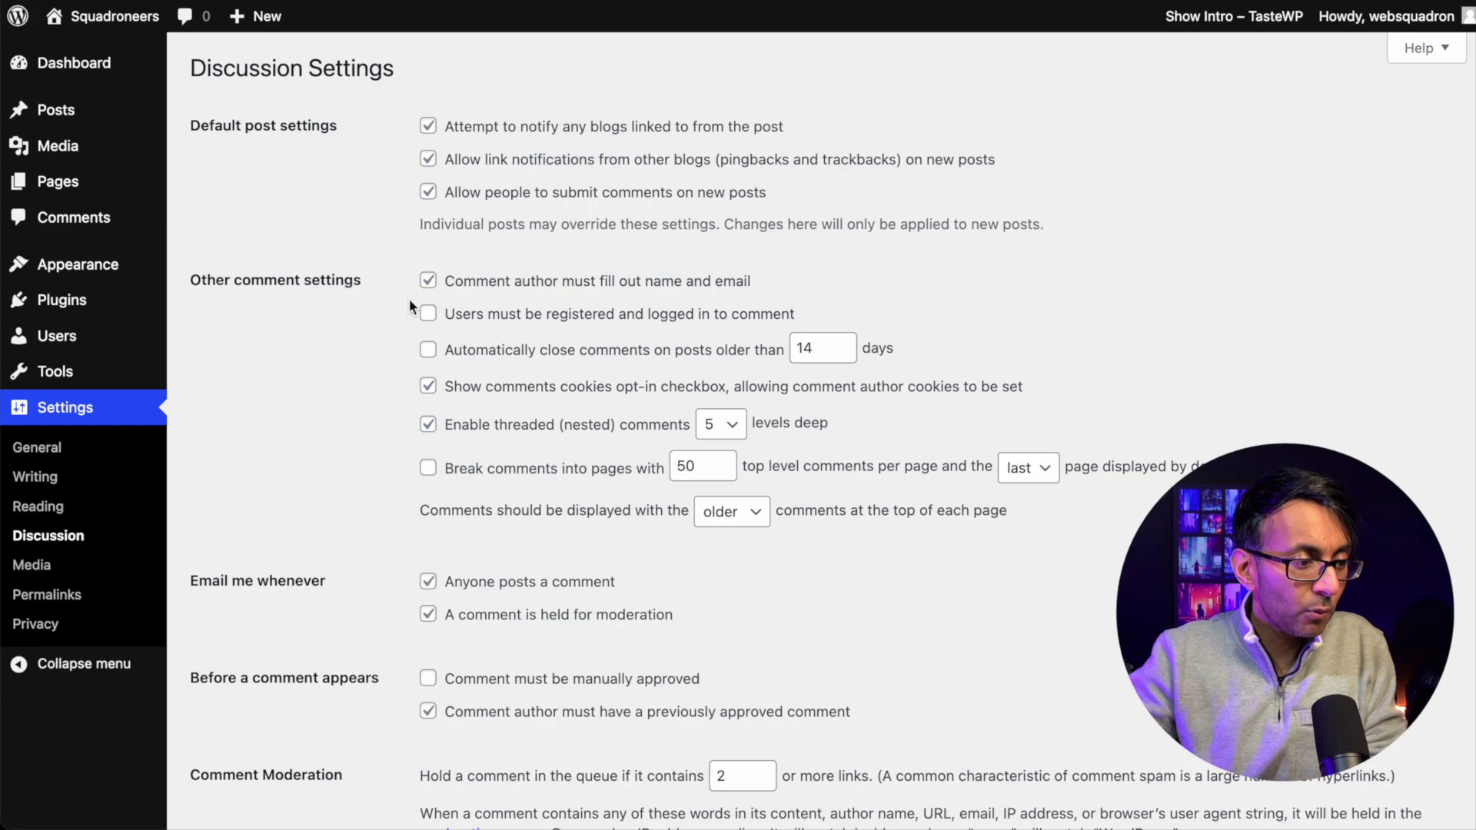
# Scroll through the Discussion Settings to review them
pyautogui.scroll(-10, 384, 463)
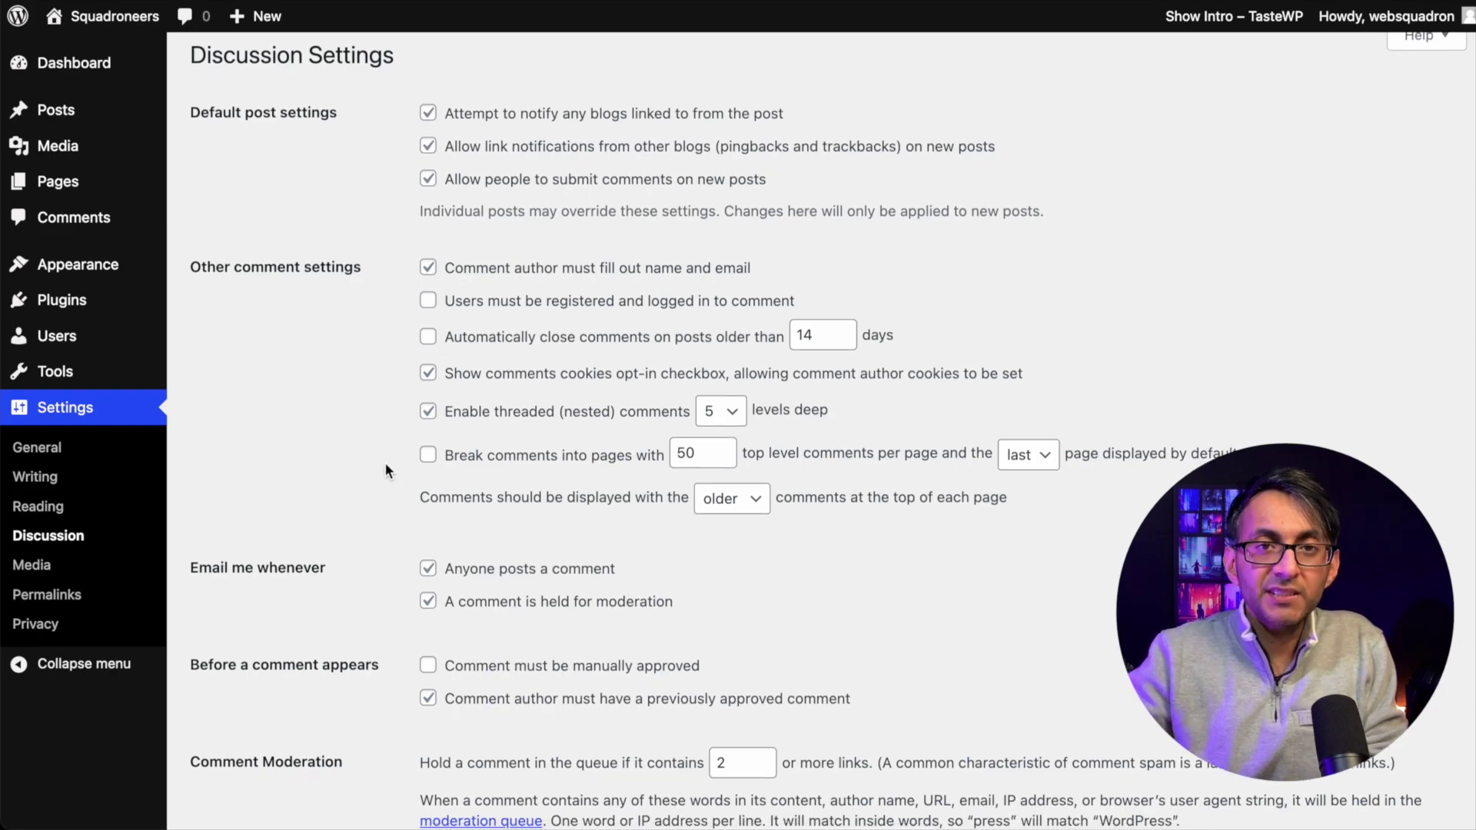
pyautogui.scroll(9, 384, 463)
# Set the thumbnail size to 0×0 and turn off exact-dimension cropping
pyautogui.click(35, 566)
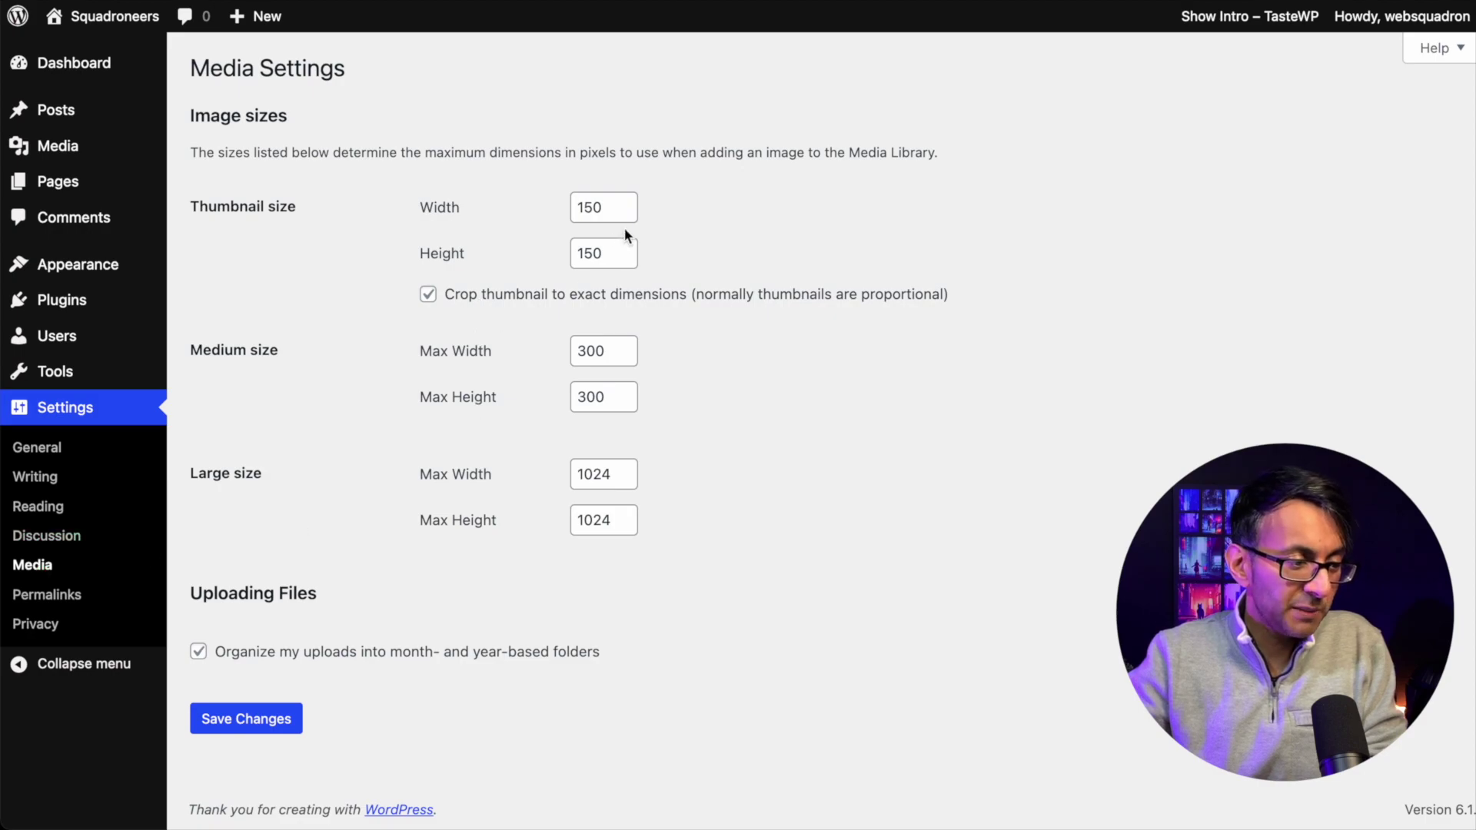
pyautogui.moveTo(614, 208); pyautogui.dragTo(567, 204)
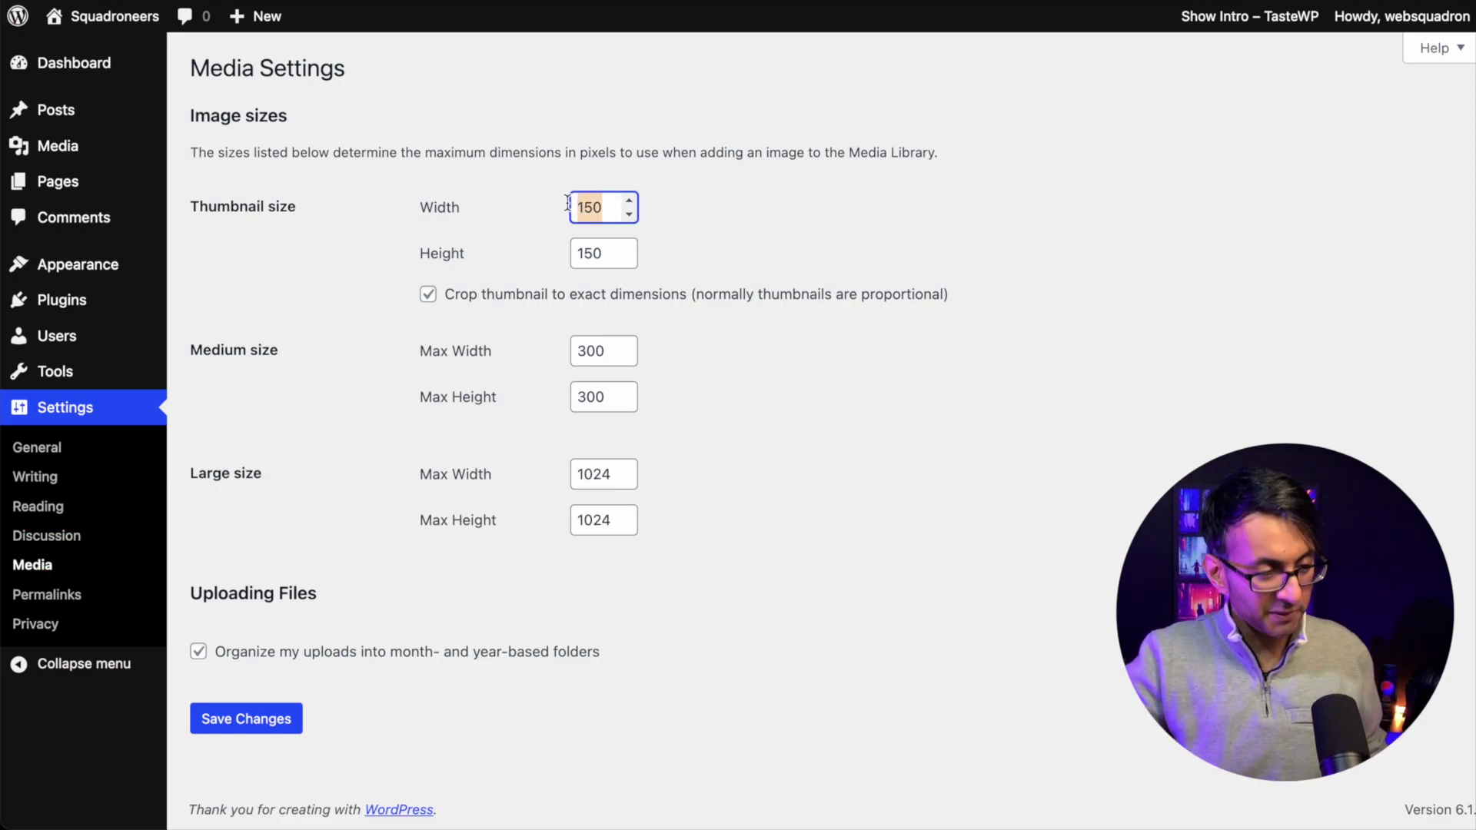
pyautogui.write('0')
pyautogui.press('Tab')
pyautogui.write('0')
pyautogui.press('Tab')
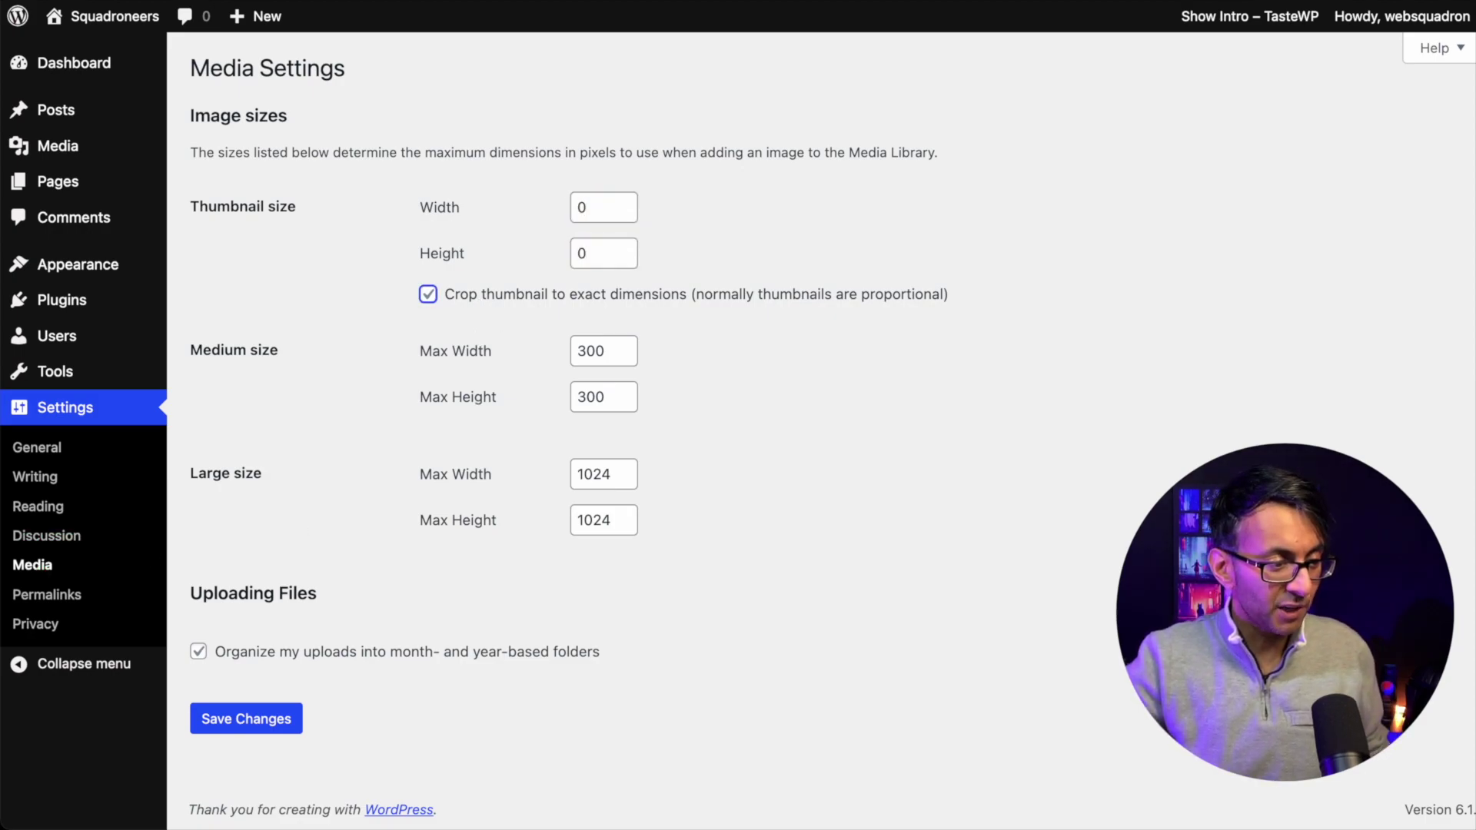
pyautogui.press('space')
# Zero the medium and large sizes, disable month/year upload folders, and save
pyautogui.press('Tab')
pyautogui.write('0')
pyautogui.press('Tab')
pyautogui.write('0')
pyautogui.press('Tab')
pyautogui.write('0')
pyautogui.press('Tab')
pyautogui.write('0')
pyautogui.press('Tab')
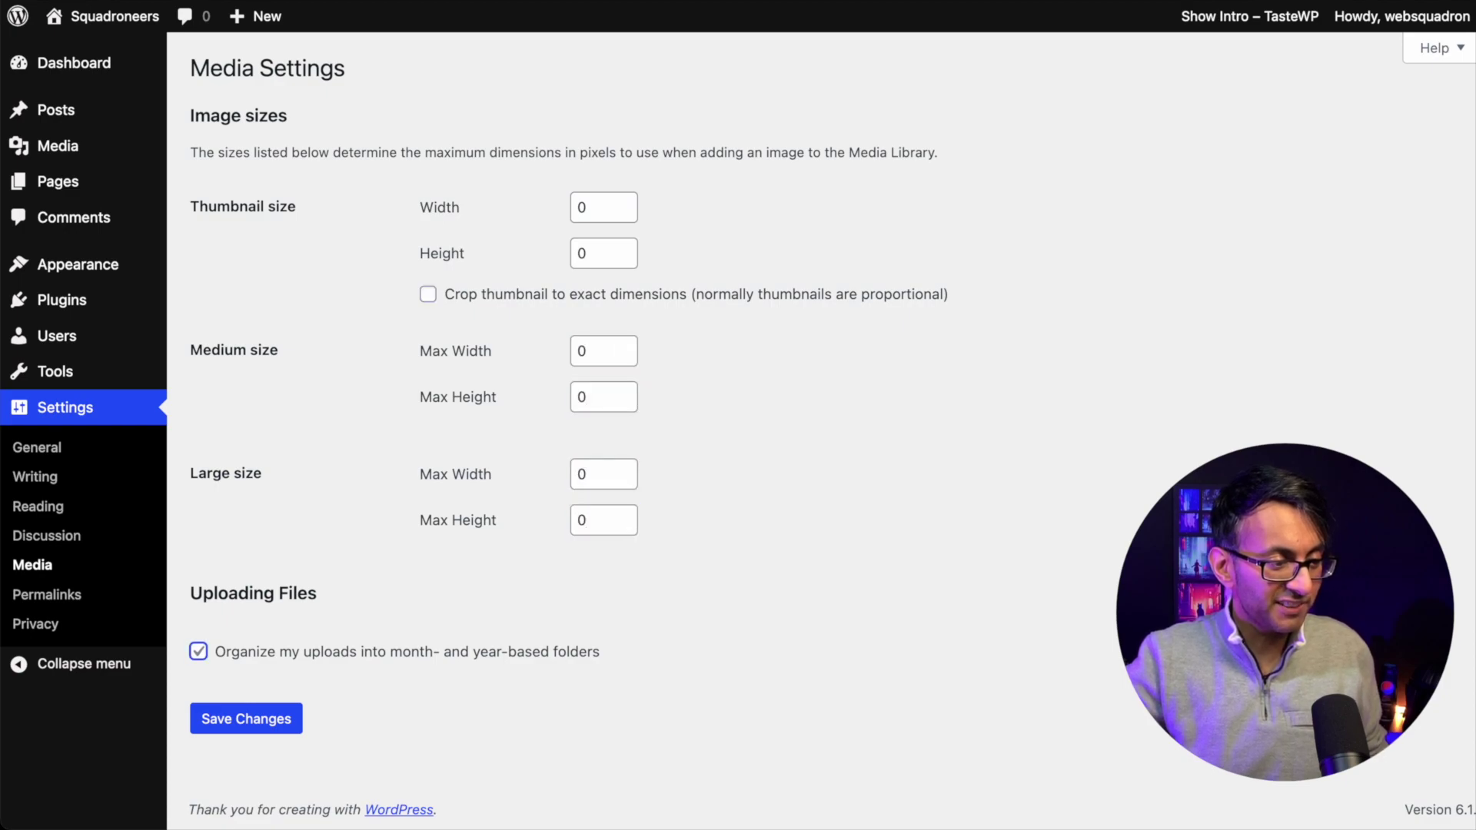
pyautogui.press('space')
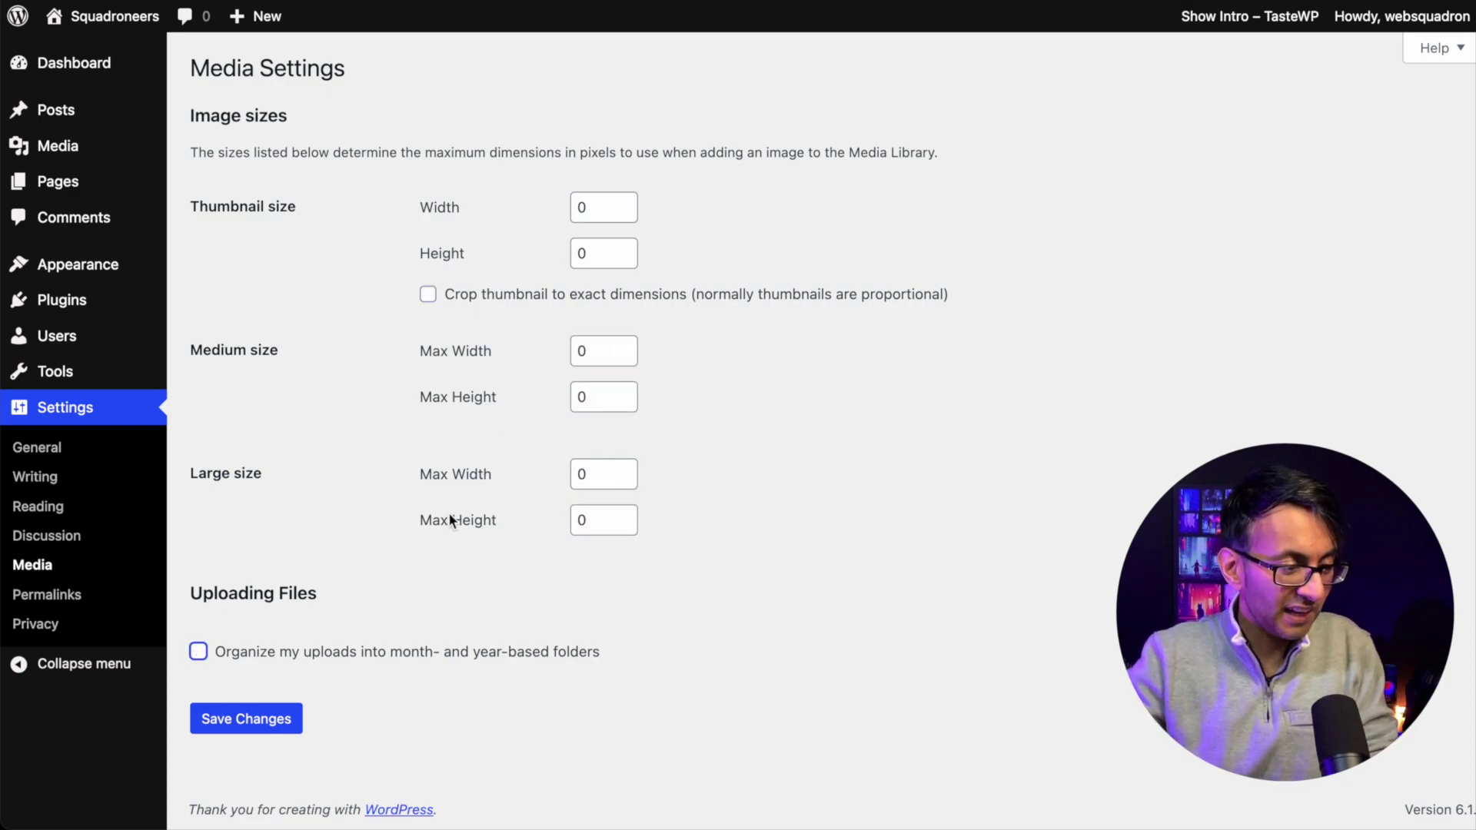
pyautogui.click(266, 718)
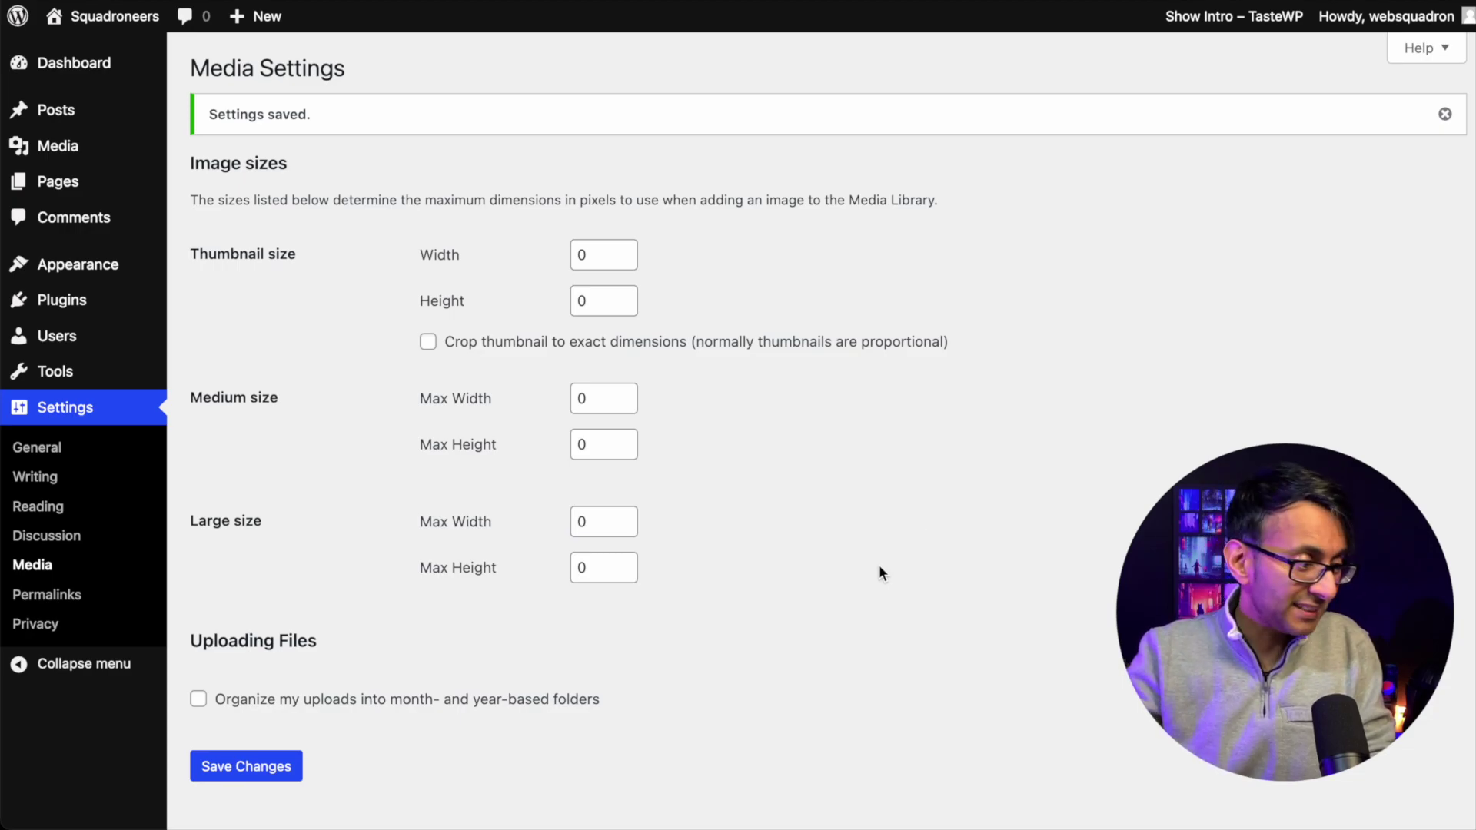
# Choose the Post name permalink structure (/%postname%/)
pyautogui.click(61, 601)
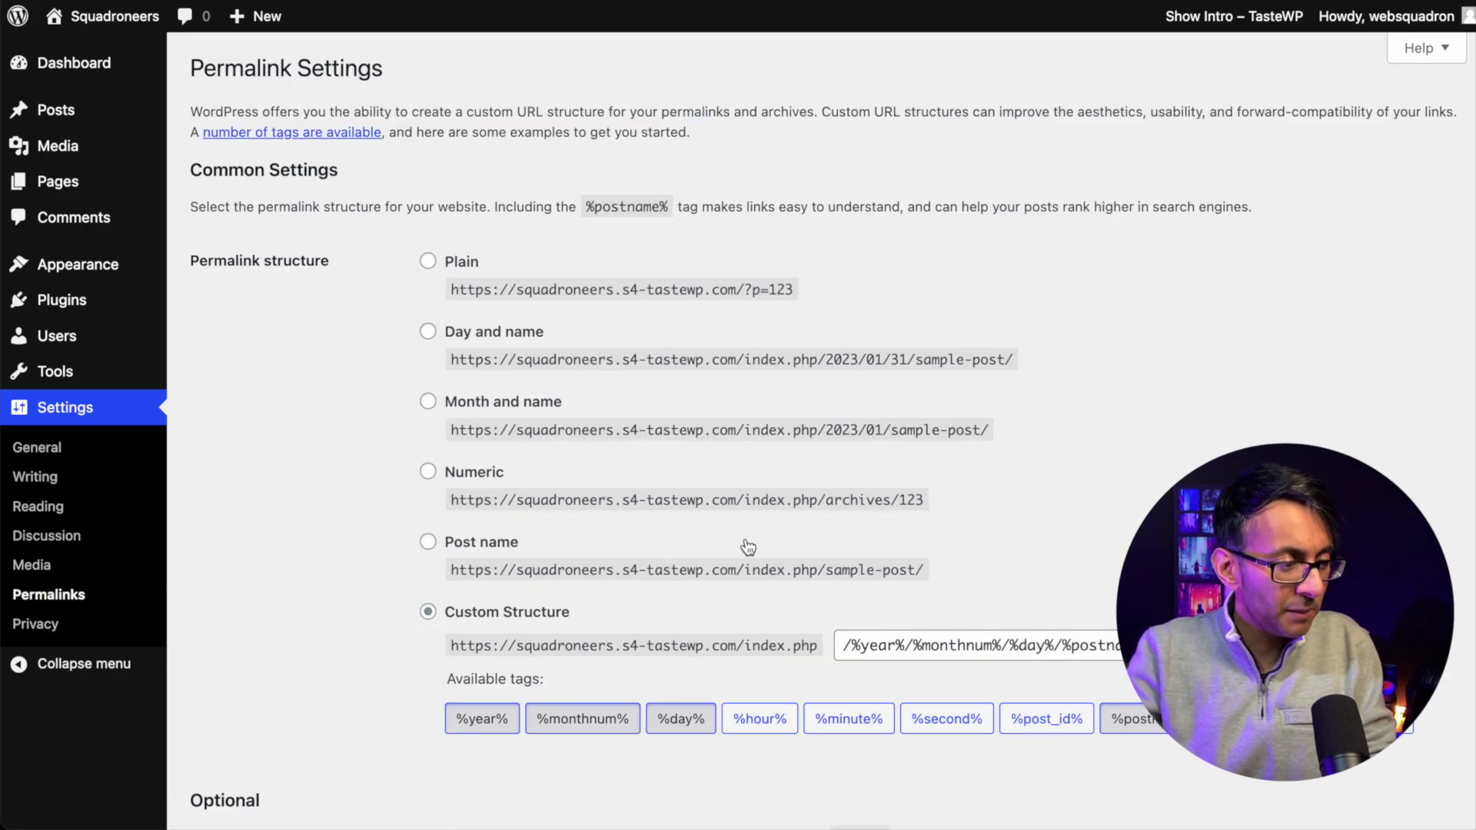
pyautogui.click(428, 543)
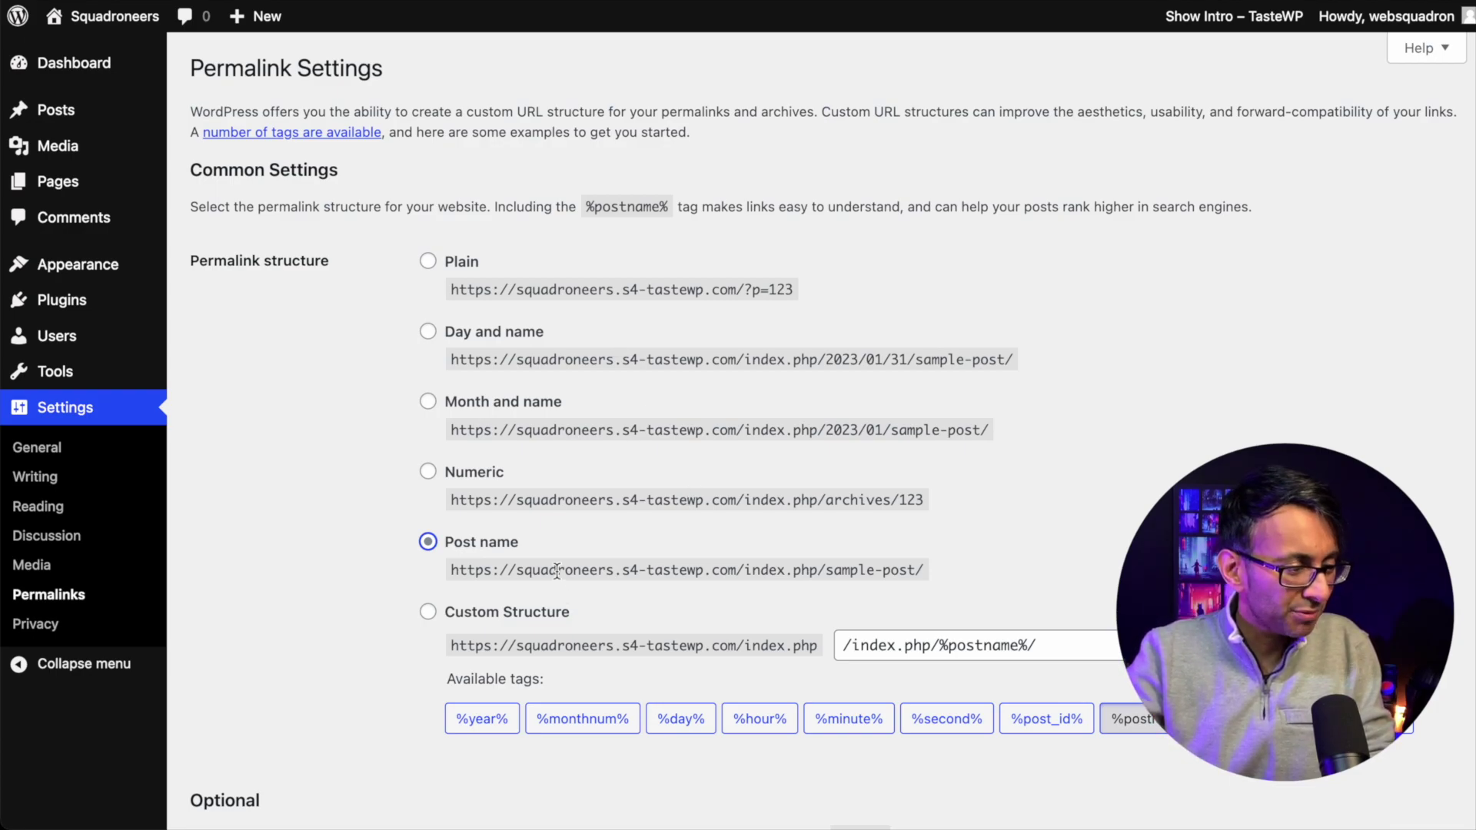
# Review the Privacy settings page
pyautogui.click(50, 627)
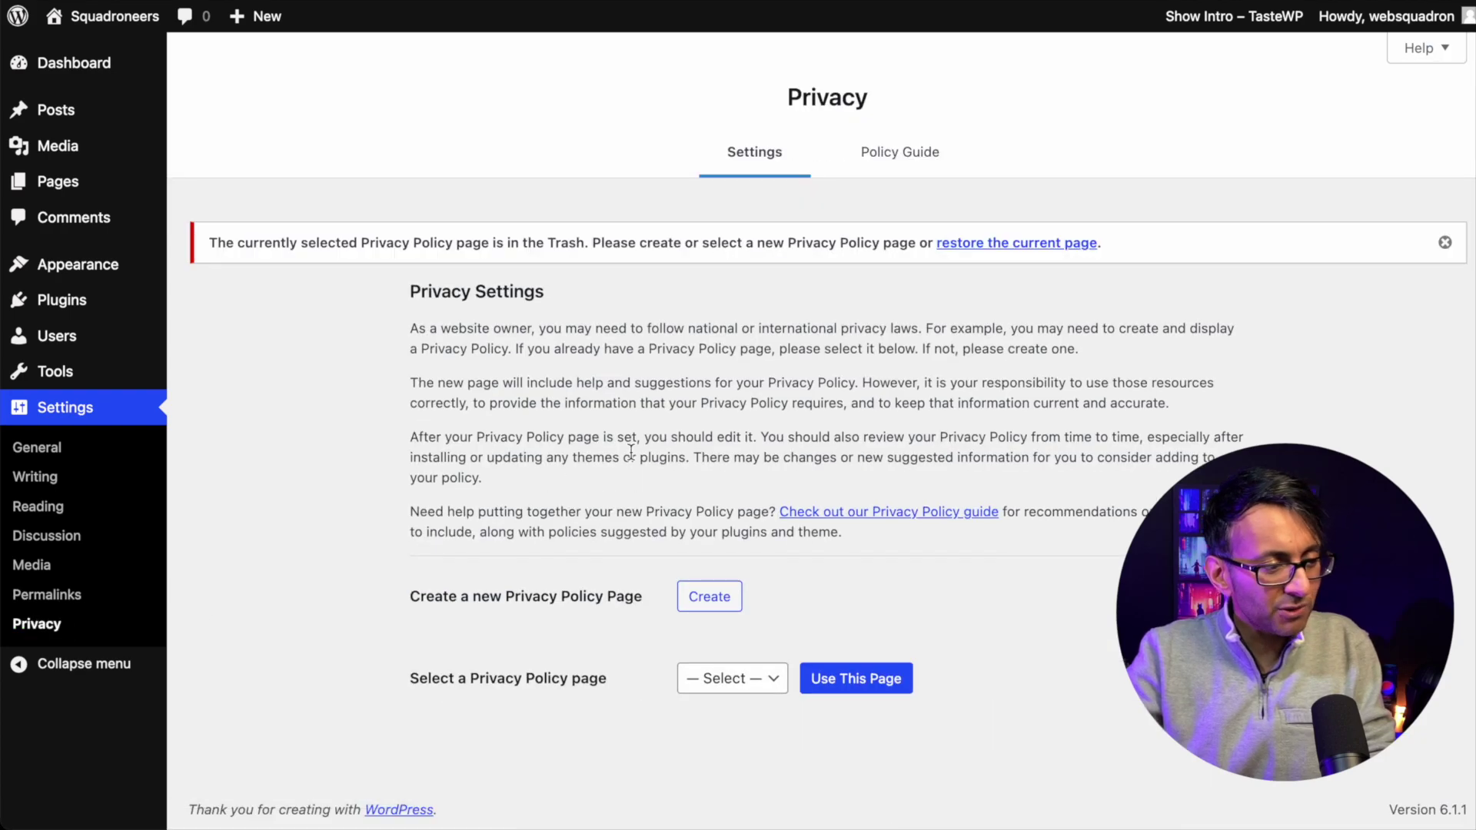
pyautogui.scroll(-2, 771, 558)
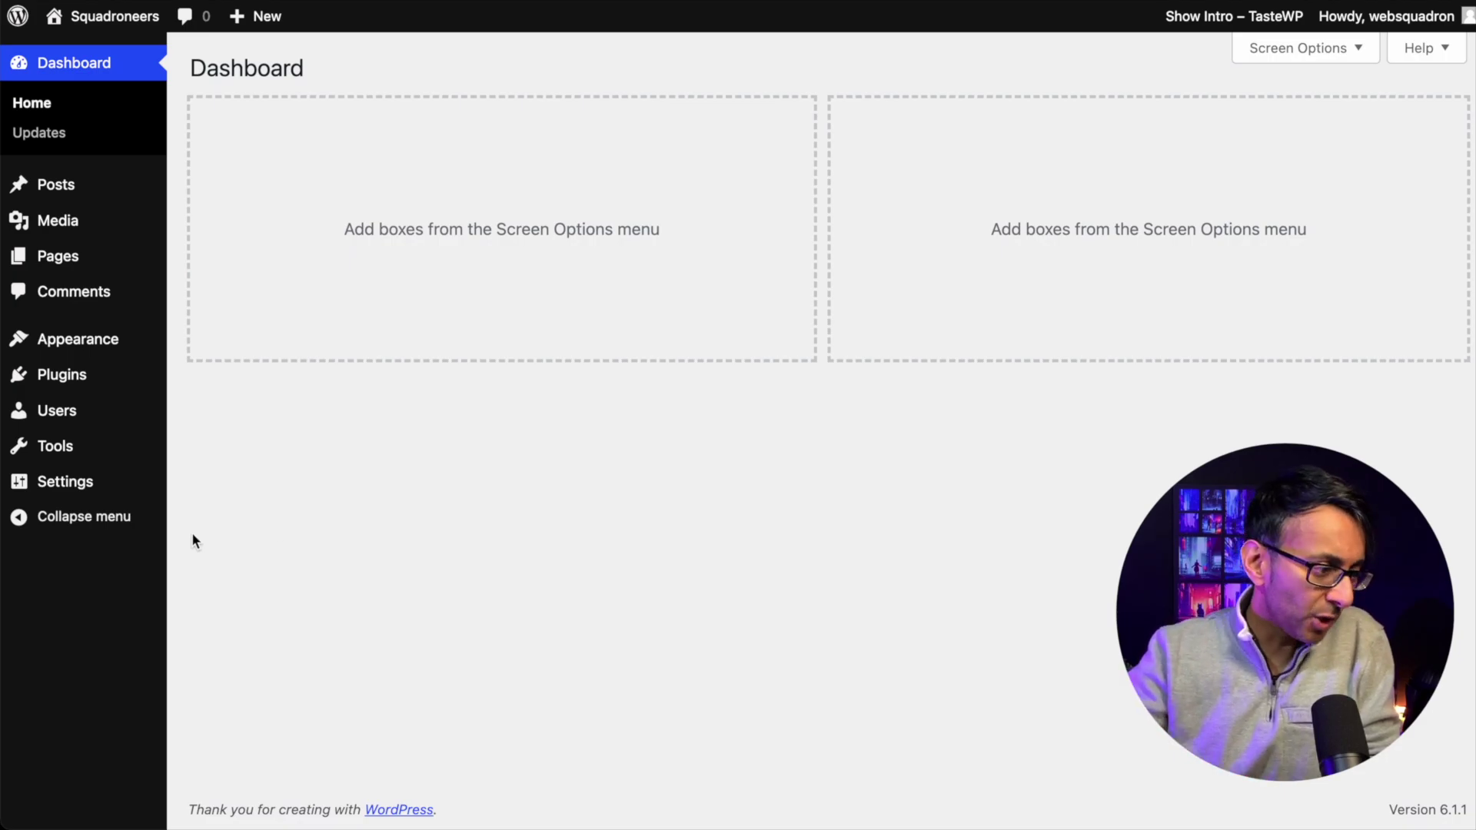
# Browse the installed themes, search them, and bring up the Twenty Twenty theme's details
pyautogui.moveTo(137, 344)
pyautogui.click(219, 349)
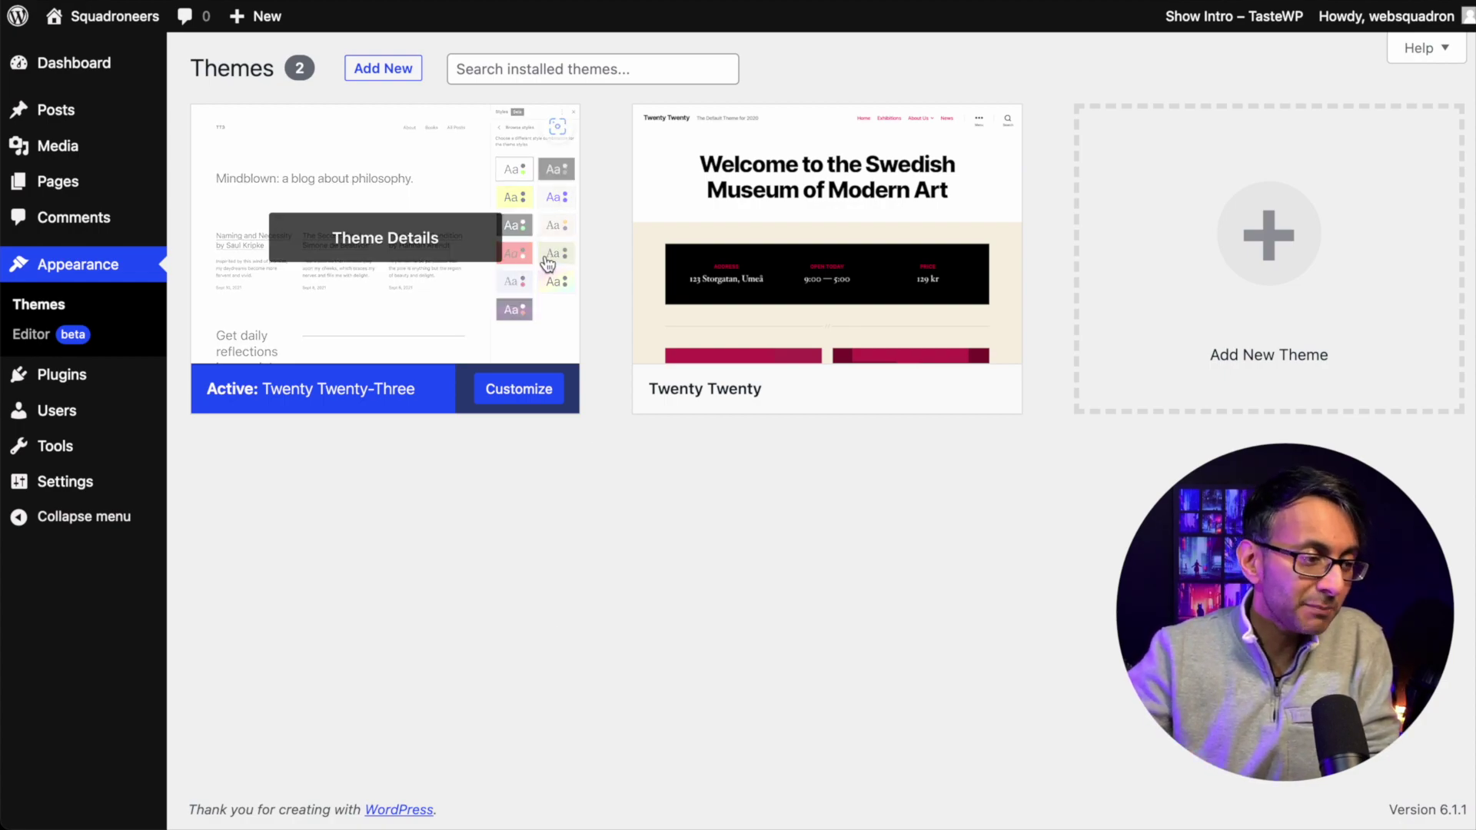
pyautogui.click(642, 75)
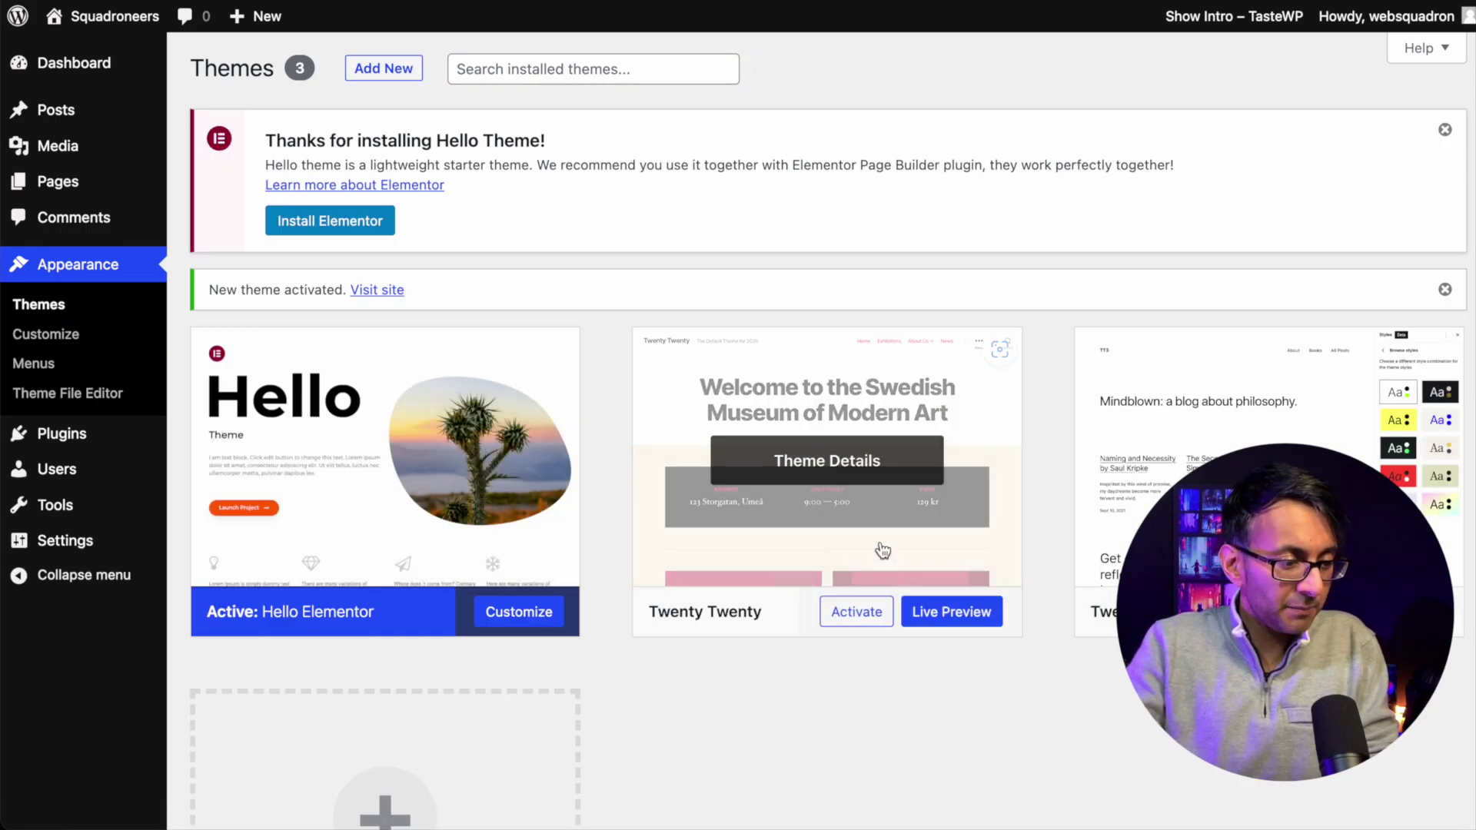
pyautogui.click(886, 569)
# Delete the Twenty Twenty and Twenty Twenty-Three themes, confirming each deletion
pyautogui.click(1425, 779)
pyautogui.press('Return')
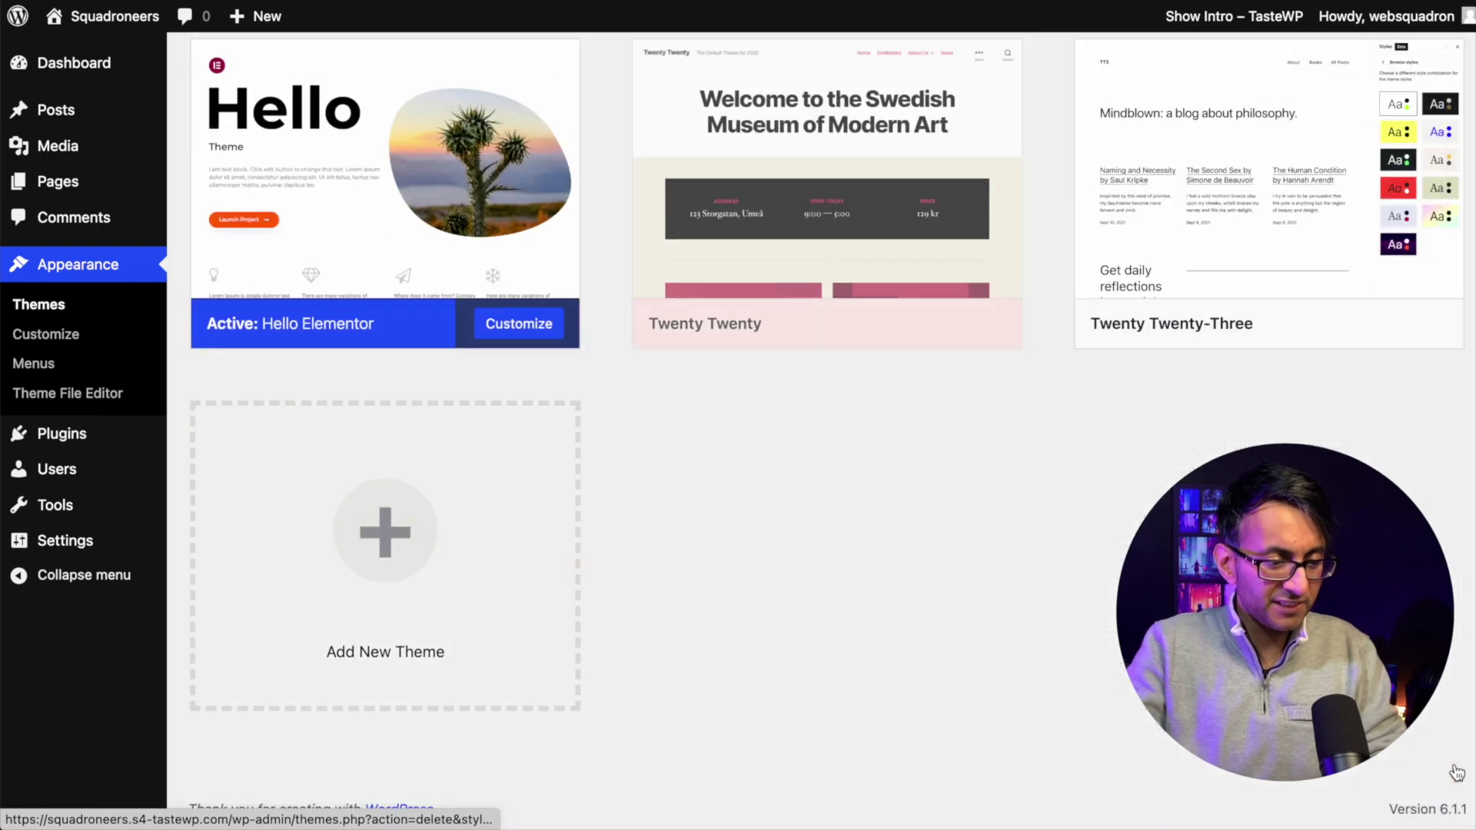
pyautogui.click(883, 514)
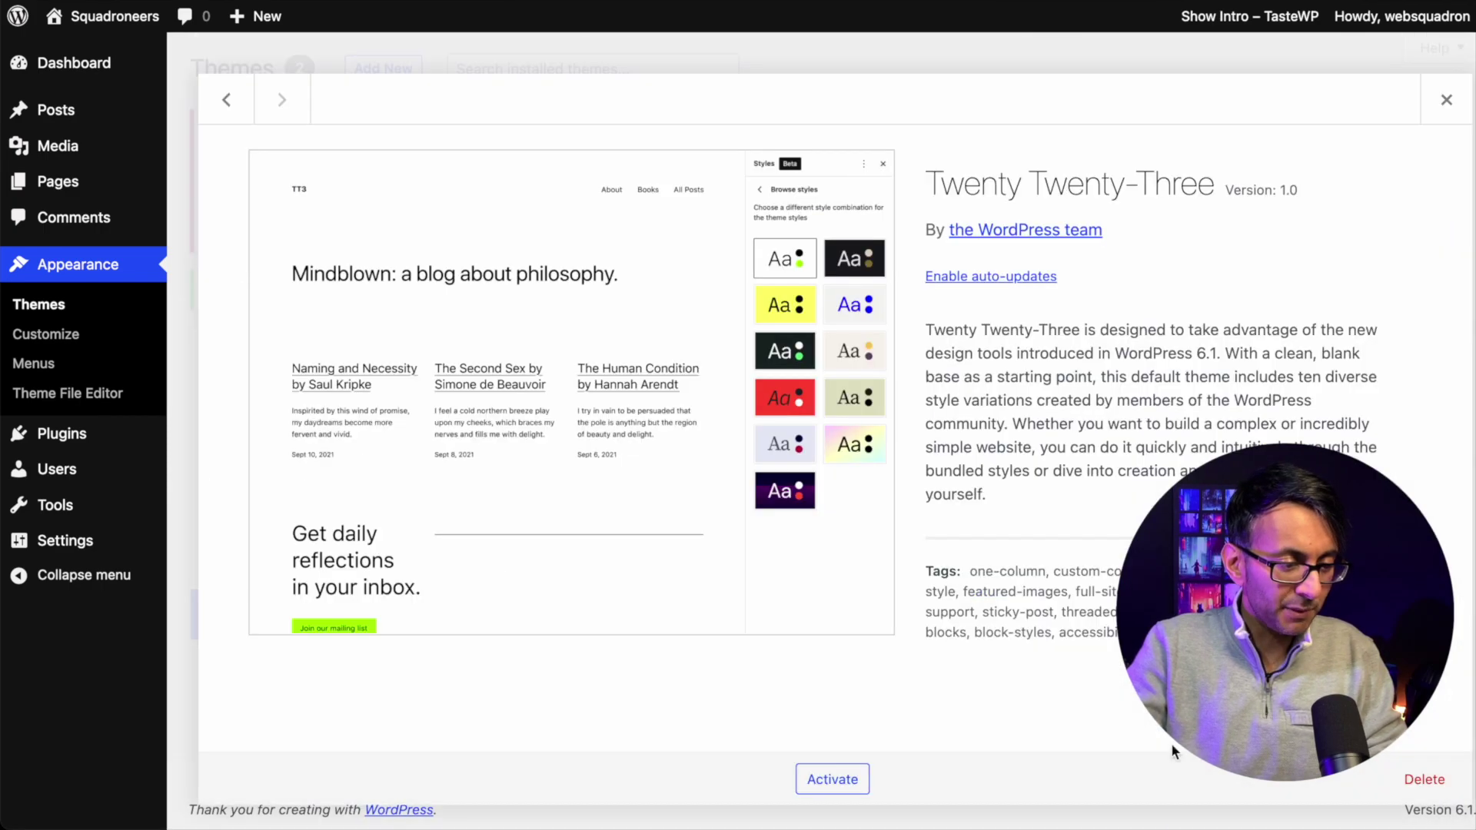
pyautogui.click(1424, 778)
pyautogui.press('Return')
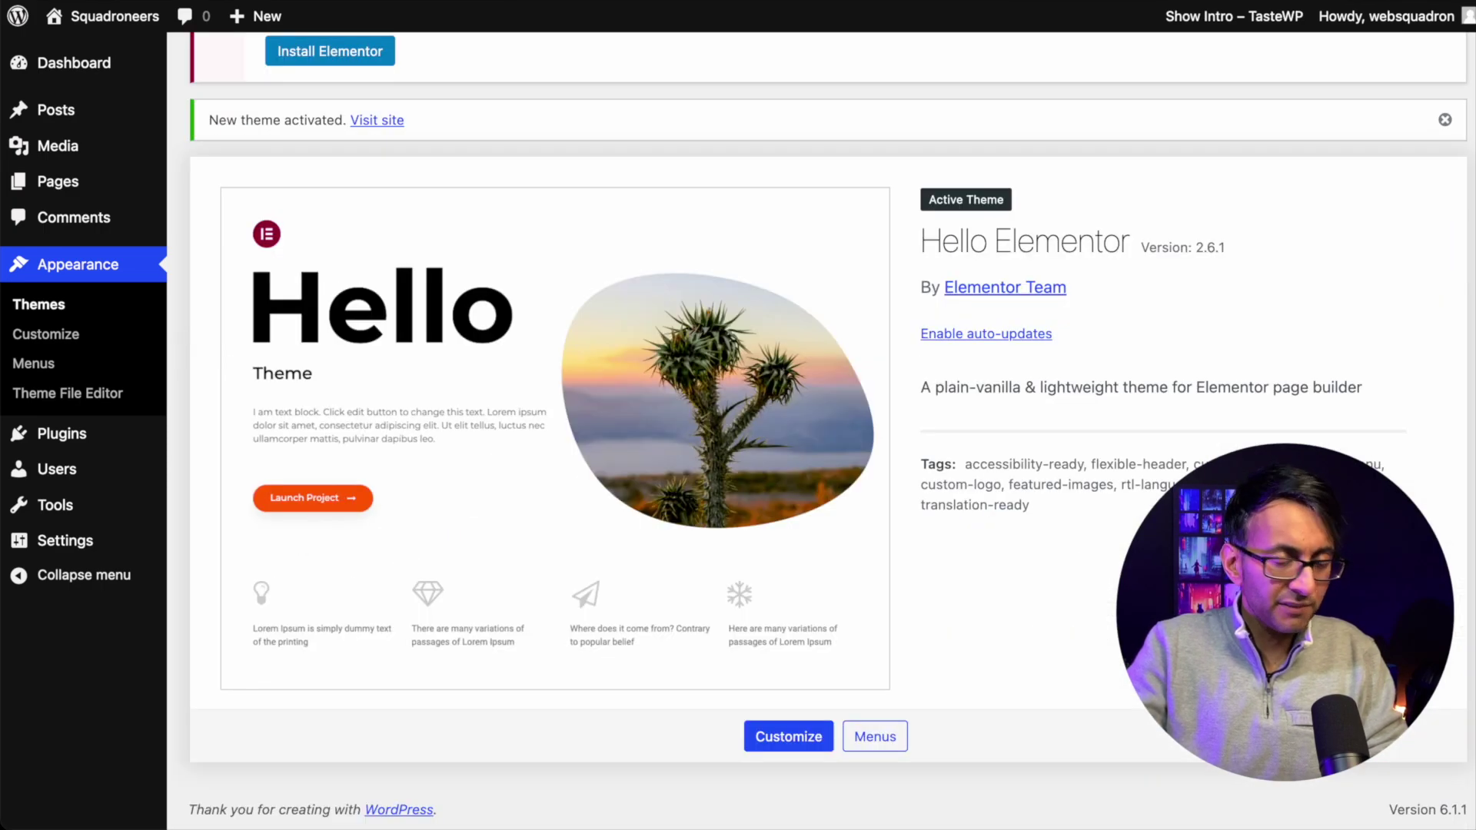